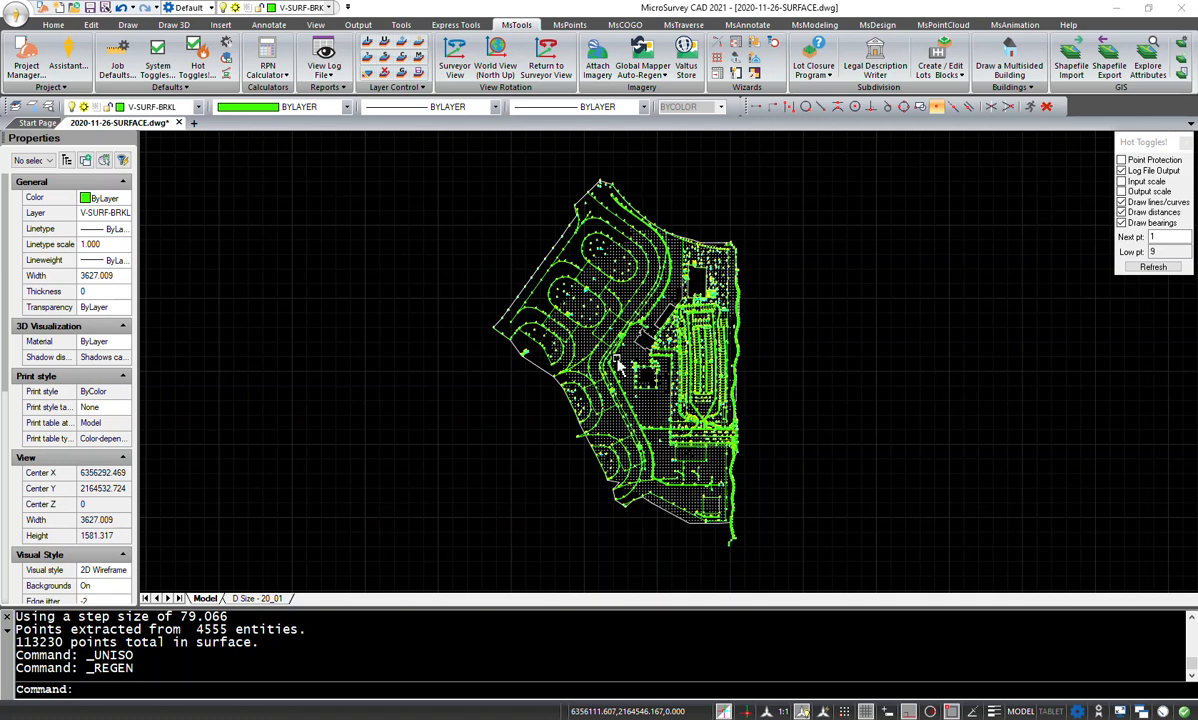
# Step: Isolate the V-SURF-BRKL layer by picking the curved breakline at the lower end of the middle oval
pyautogui.moveTo(615, 349); pyautogui.dragTo(606, 367, button='middle')
pyautogui.scroll(5, 560, 345)
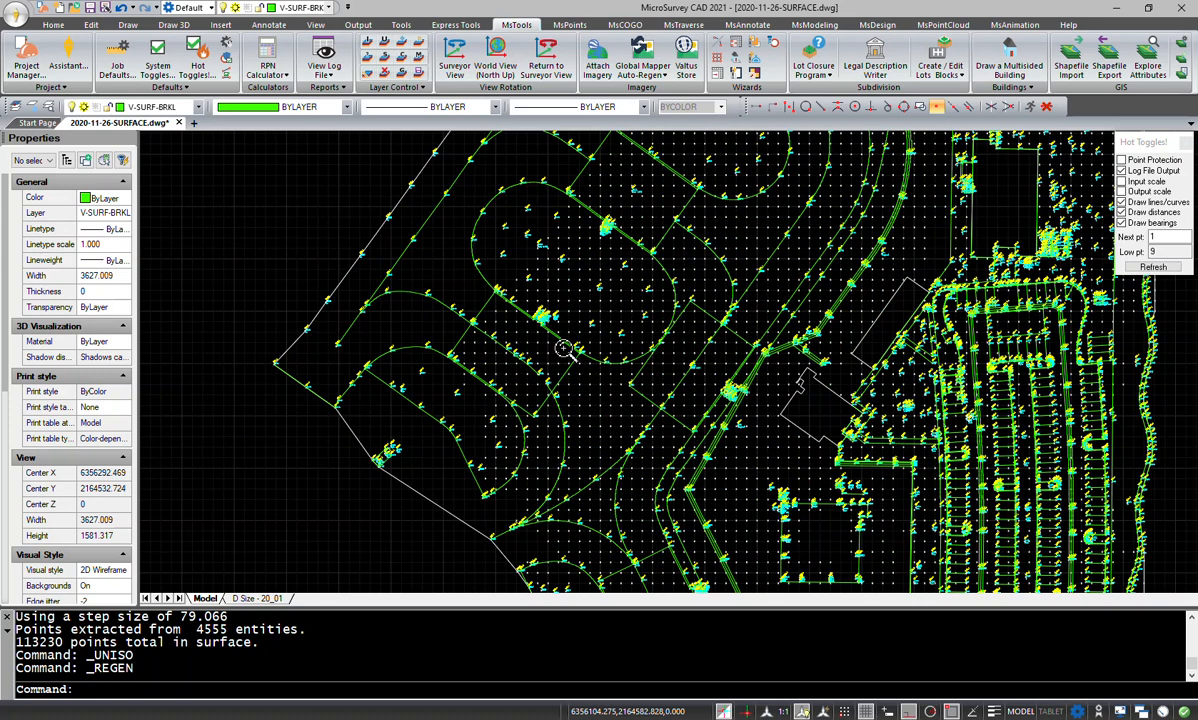
pyautogui.scroll(3, 560, 357)
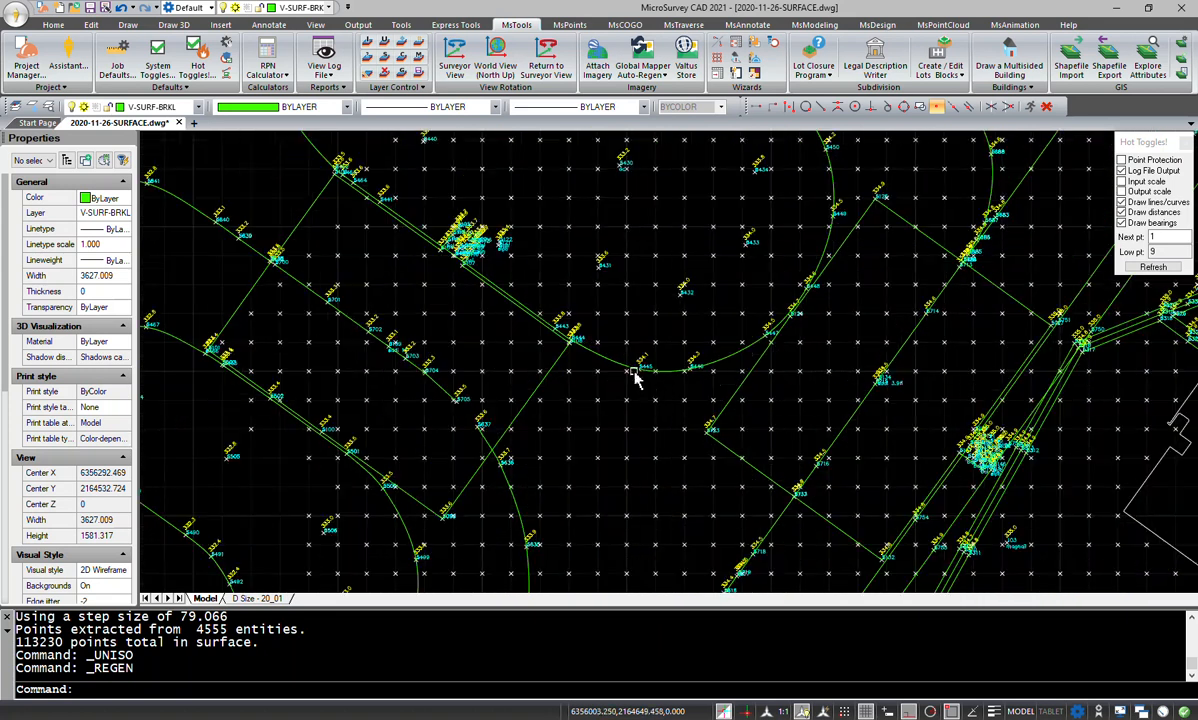
pyautogui.click(366, 44)
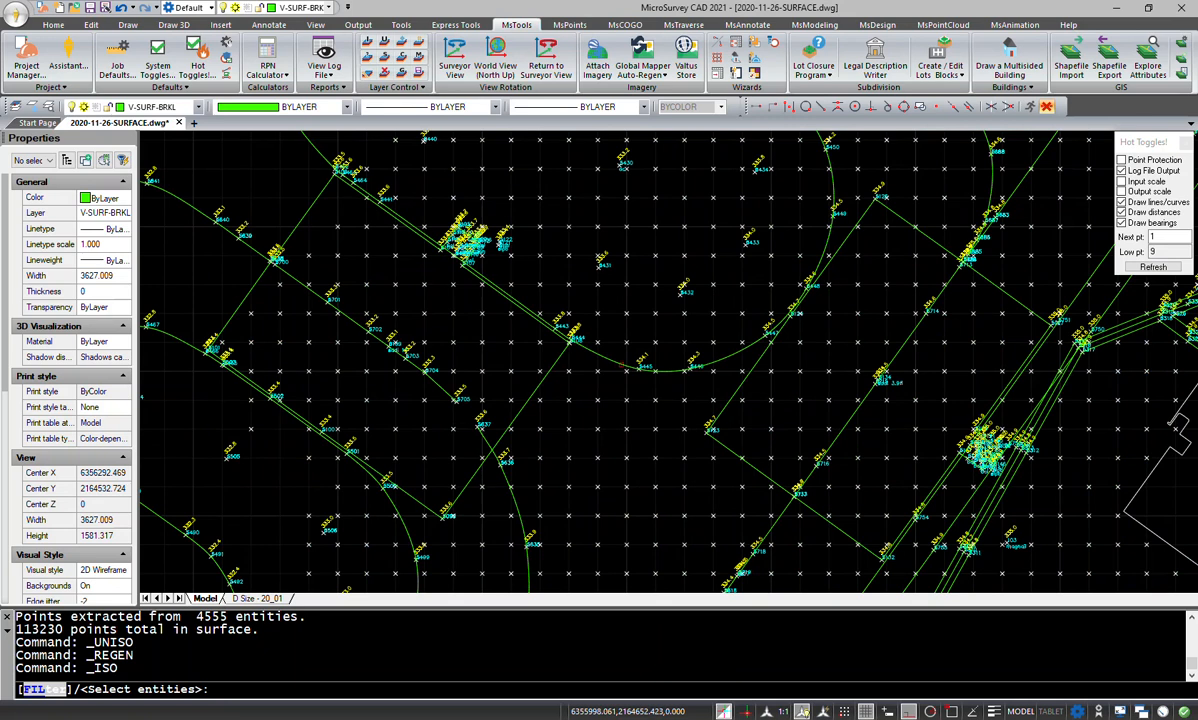
pyautogui.click(623, 366)
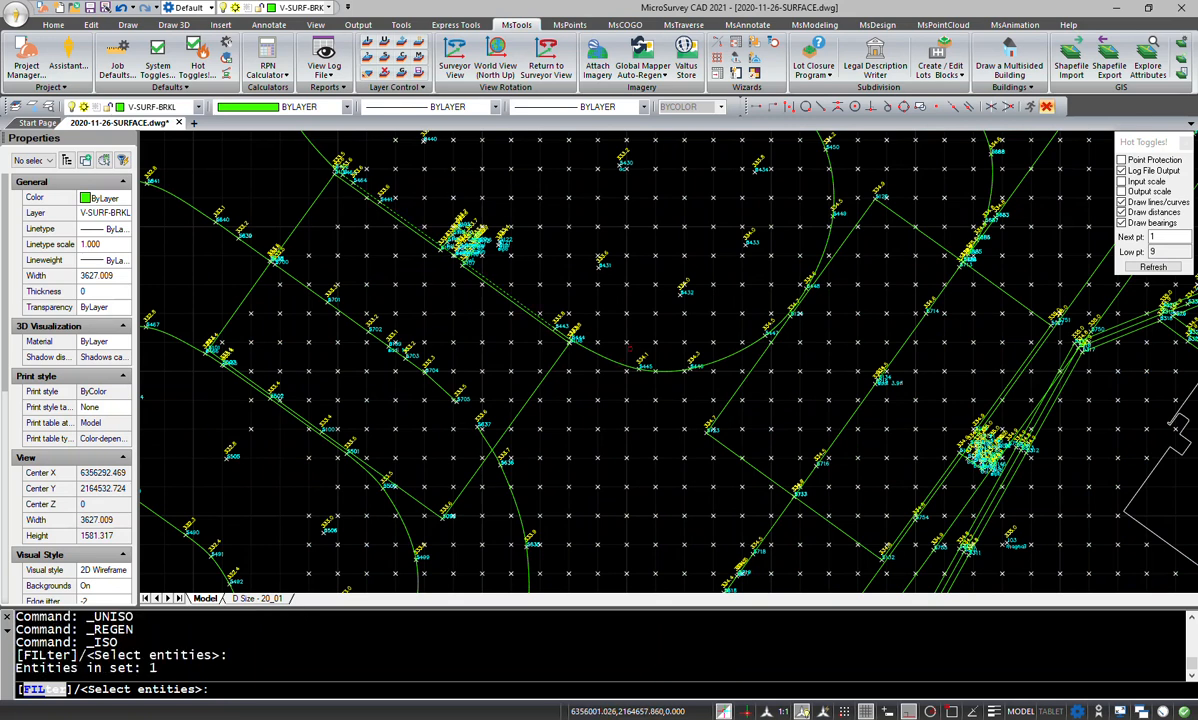
pyautogui.press('Return')
pyautogui.scroll(-1, 631, 351)
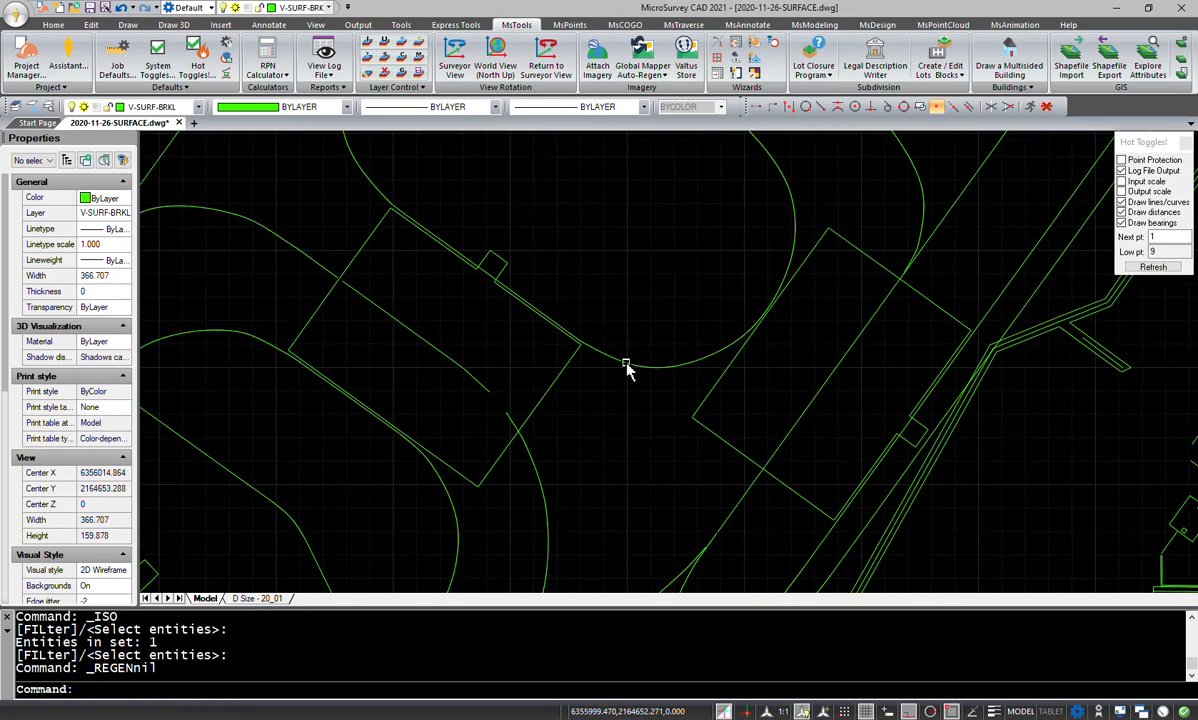
# Step: Review the CAD Polyline Computations for the oval breakline and close them
pyautogui.doubleClick(660, 452)
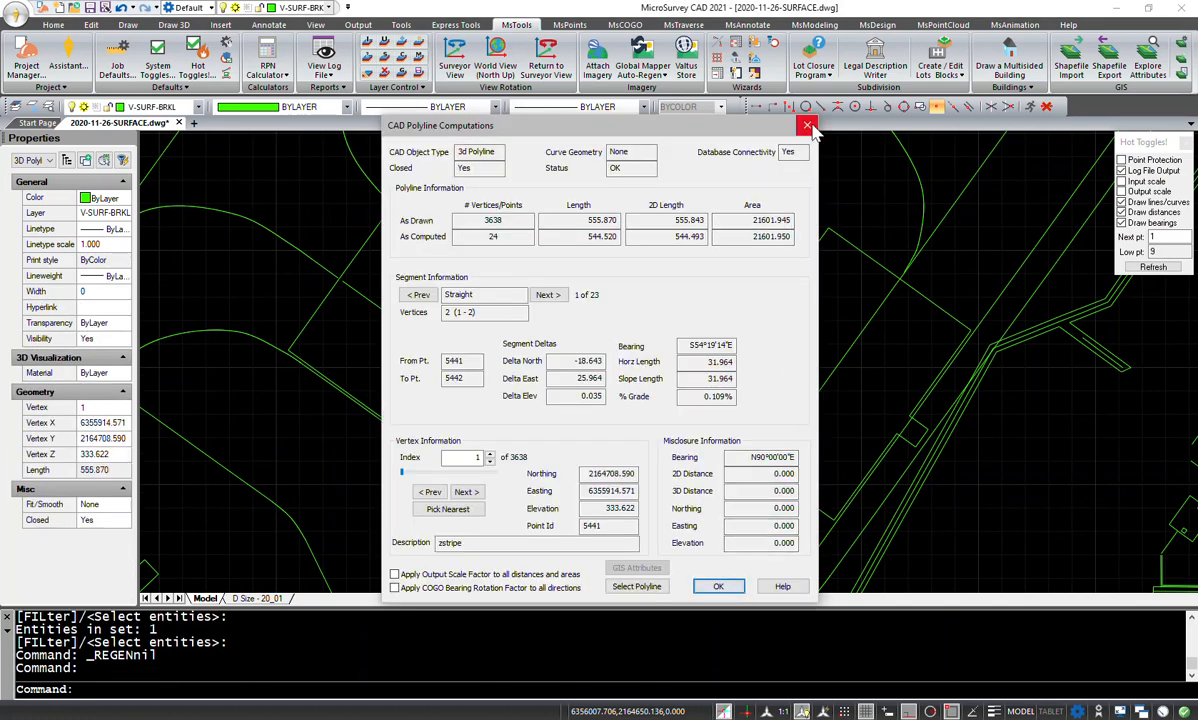
pyautogui.click(807, 125)
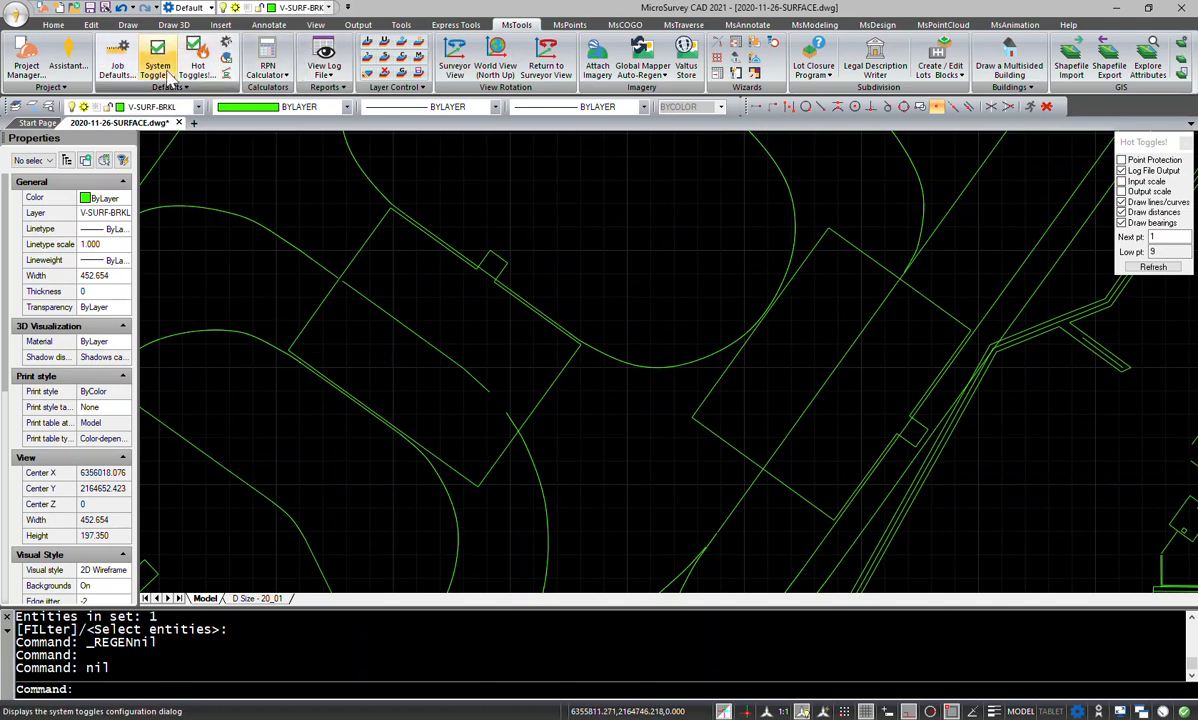
# Step: Enable grips and select the oval 3D polyline to inspect its vertices, then clear the selection
pyautogui.click(227, 46)
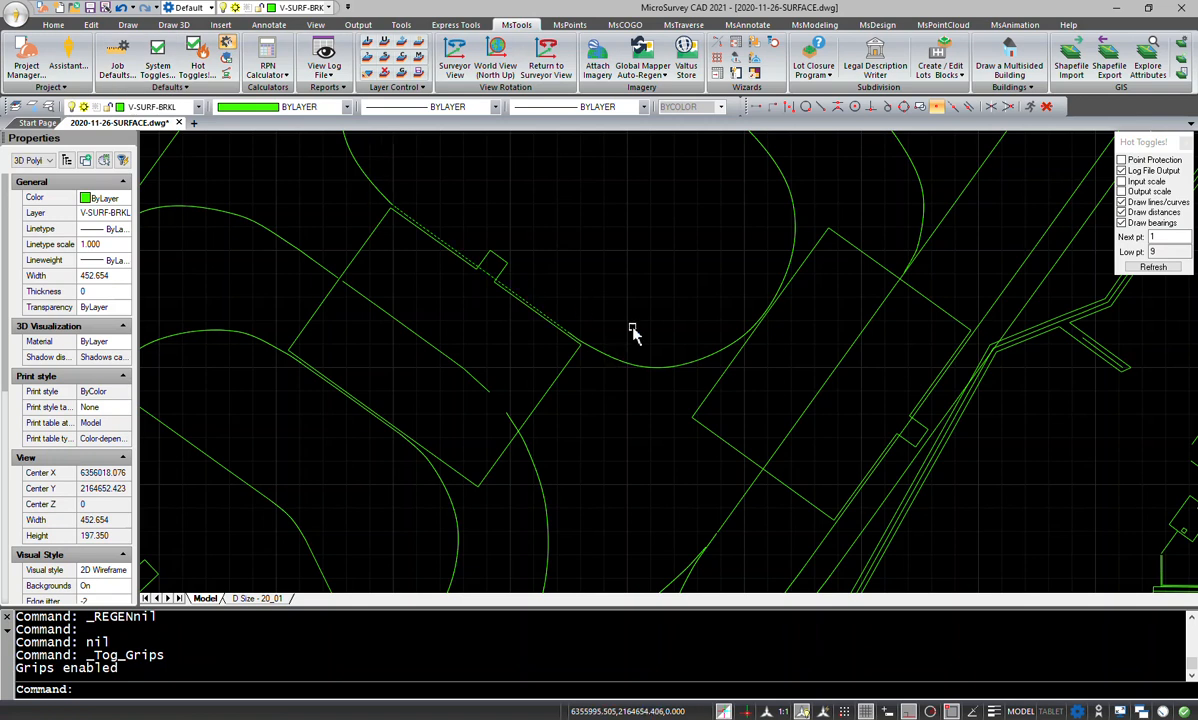
pyautogui.click(619, 362)
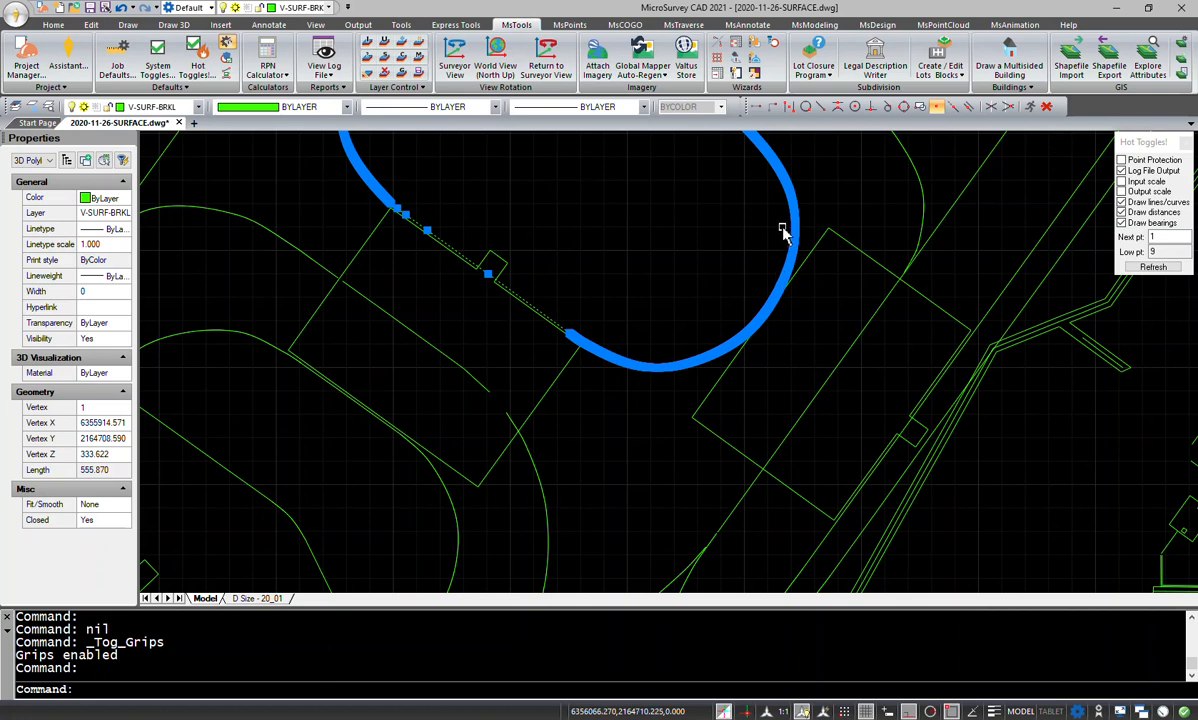
pyautogui.moveTo(661, 236); pyautogui.dragTo(713, 397, button='middle')
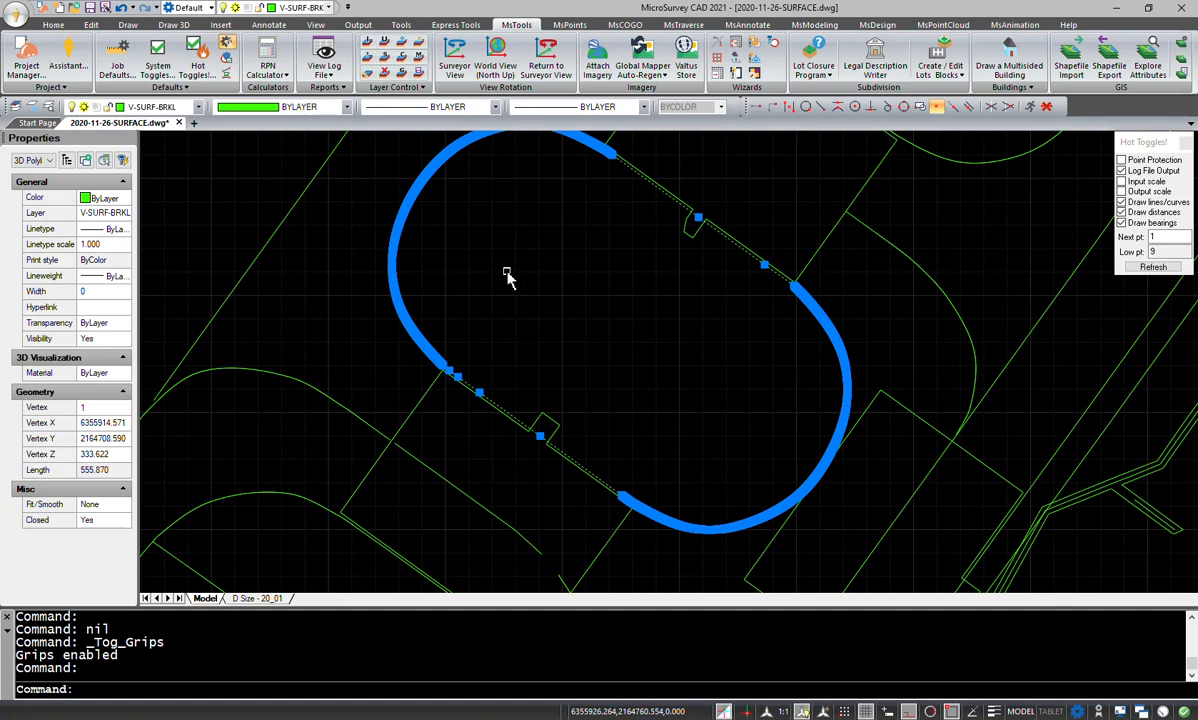
pyautogui.scroll(-3, 507, 276)
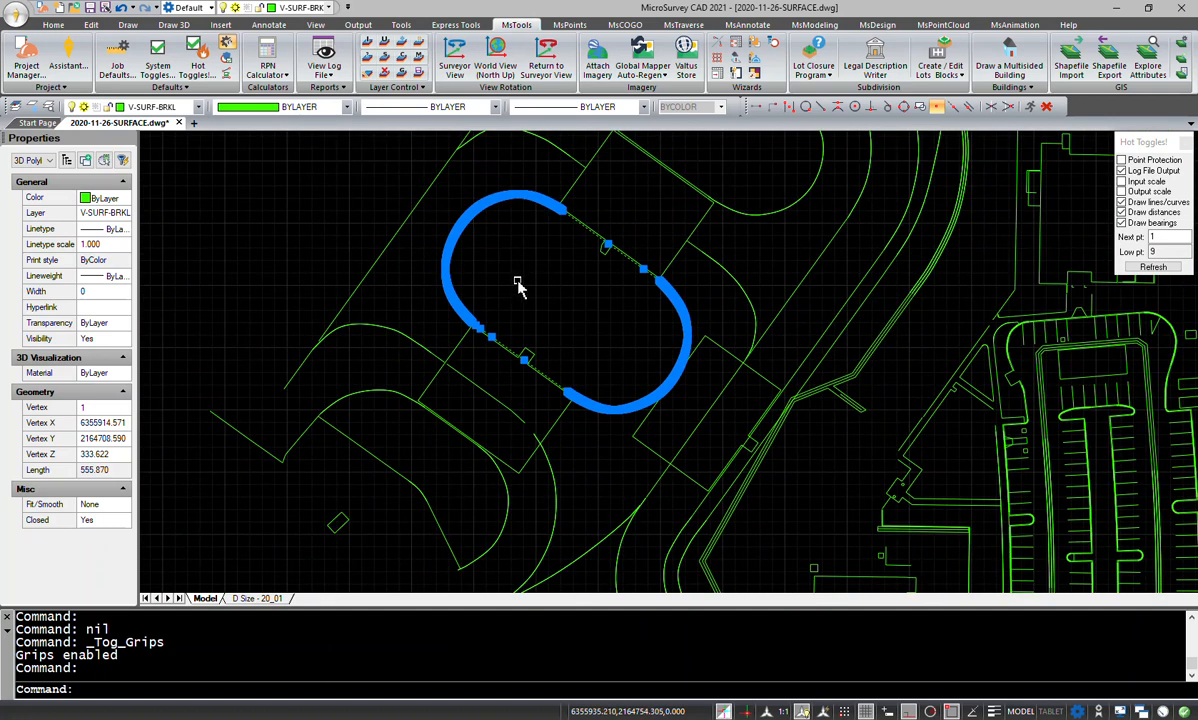
pyautogui.press('Escape')
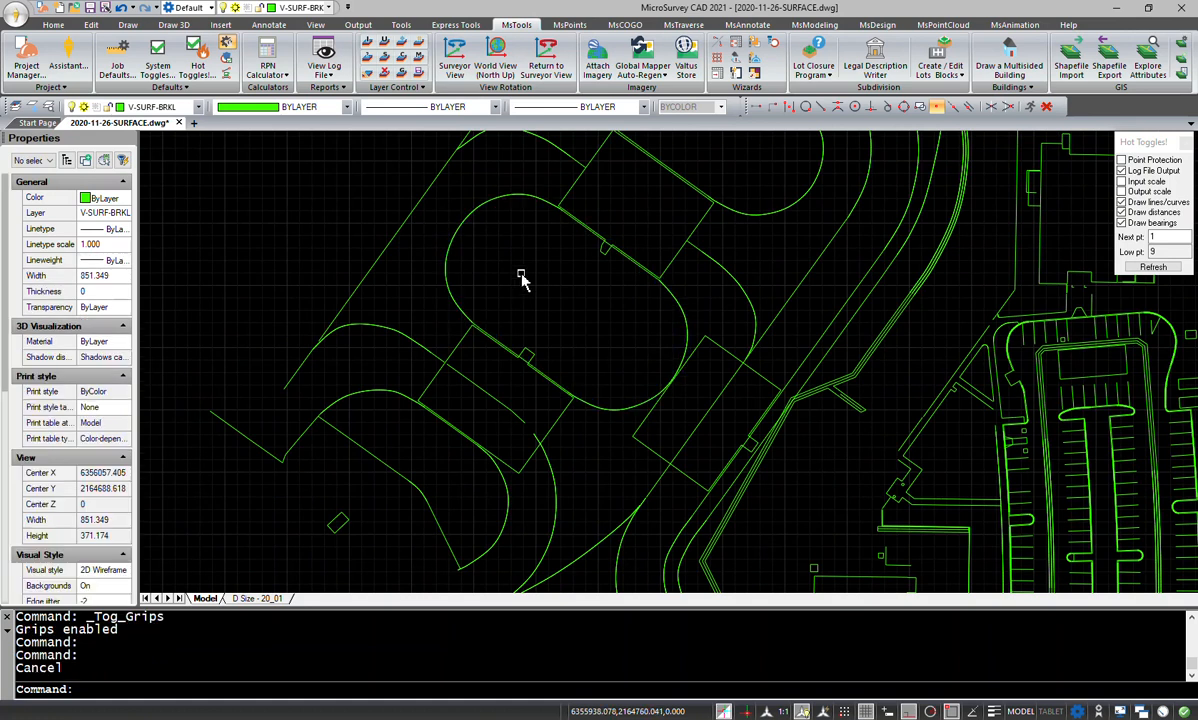
# Step: Reselect the oval 3D polyline alone to compare vertices on its arcs and straight sides, then deselect it
pyautogui.click(577, 228)
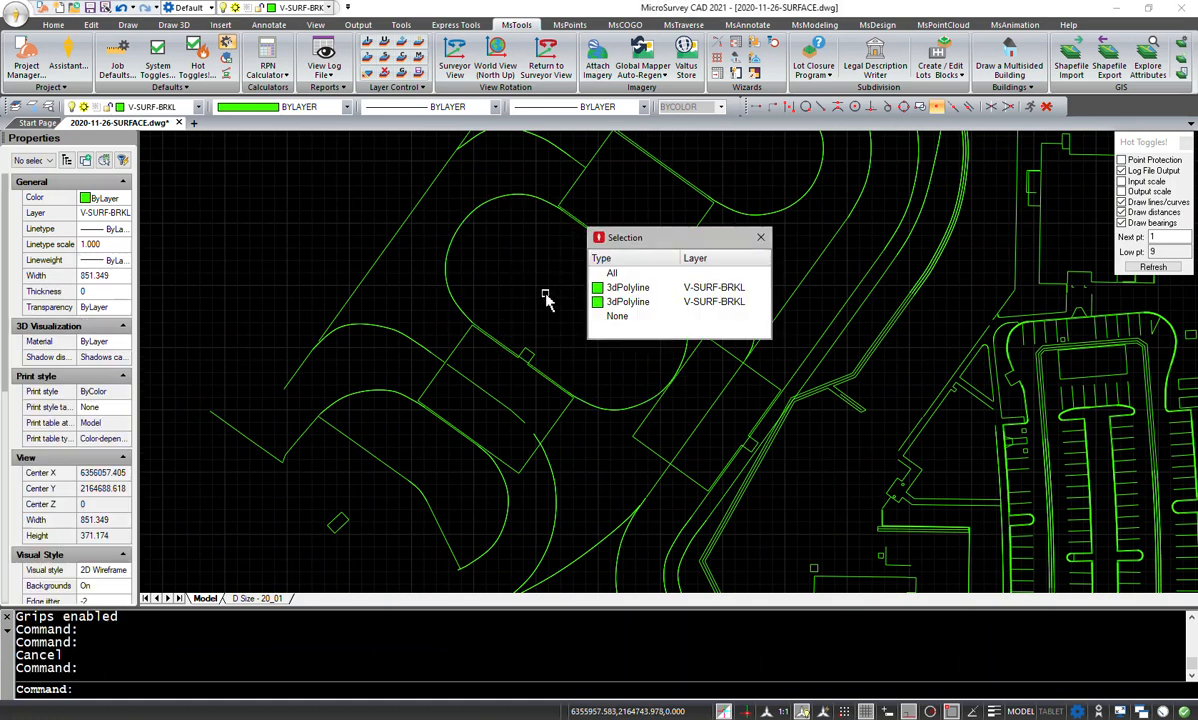
pyautogui.press('Escape')
pyautogui.click(515, 197)
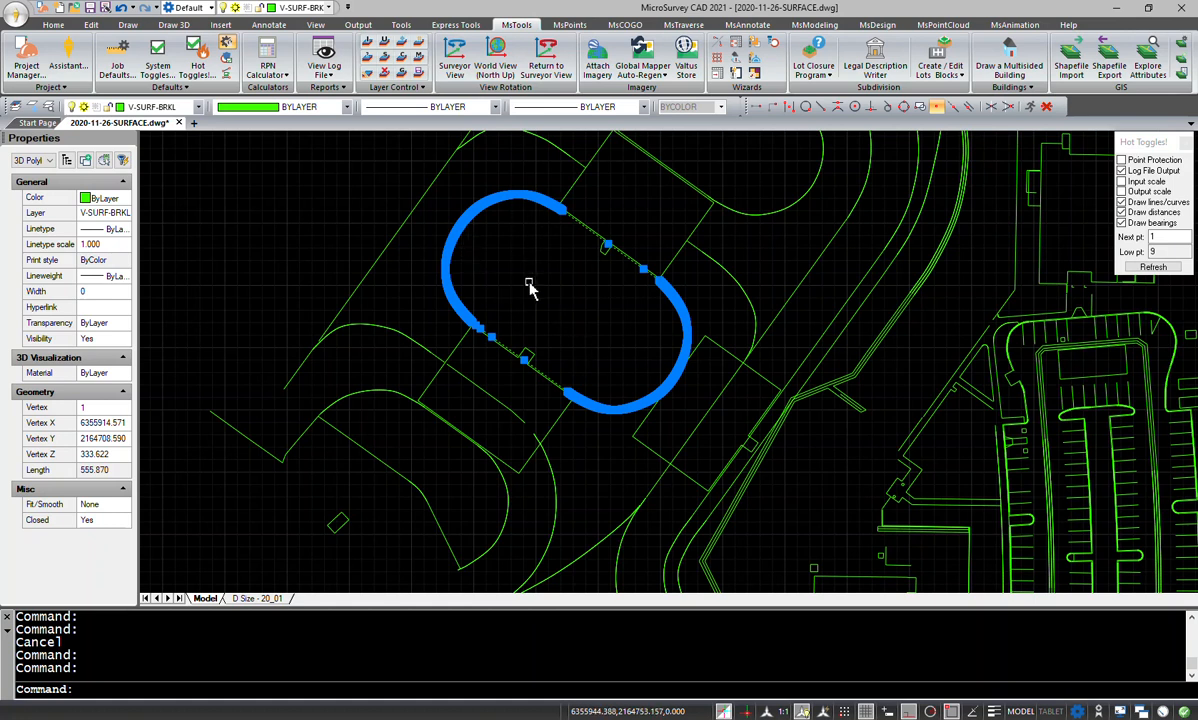
pyautogui.press('Escape')
# Step: Select the oval breakline on its lower curve and examine the individual vertices up close
pyautogui.scroll(-2, 519, 281)
pyautogui.moveTo(513, 285); pyautogui.dragTo(437, 313, button='middle')
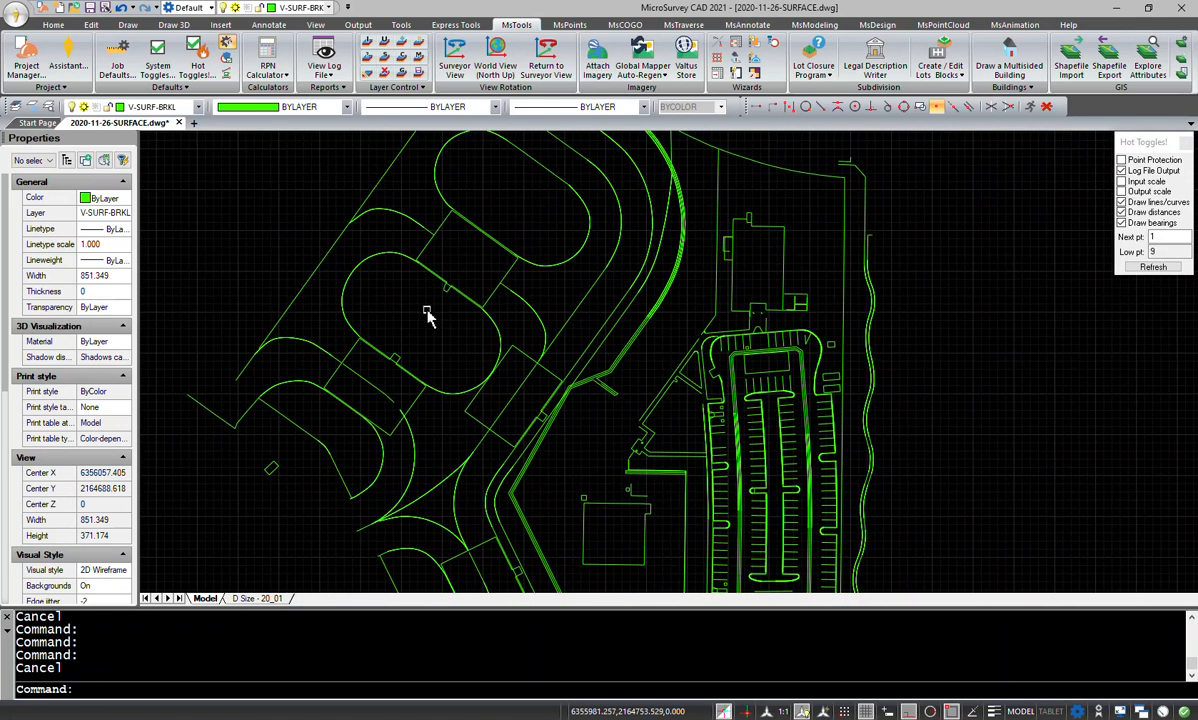
pyautogui.scroll(3, 462, 345)
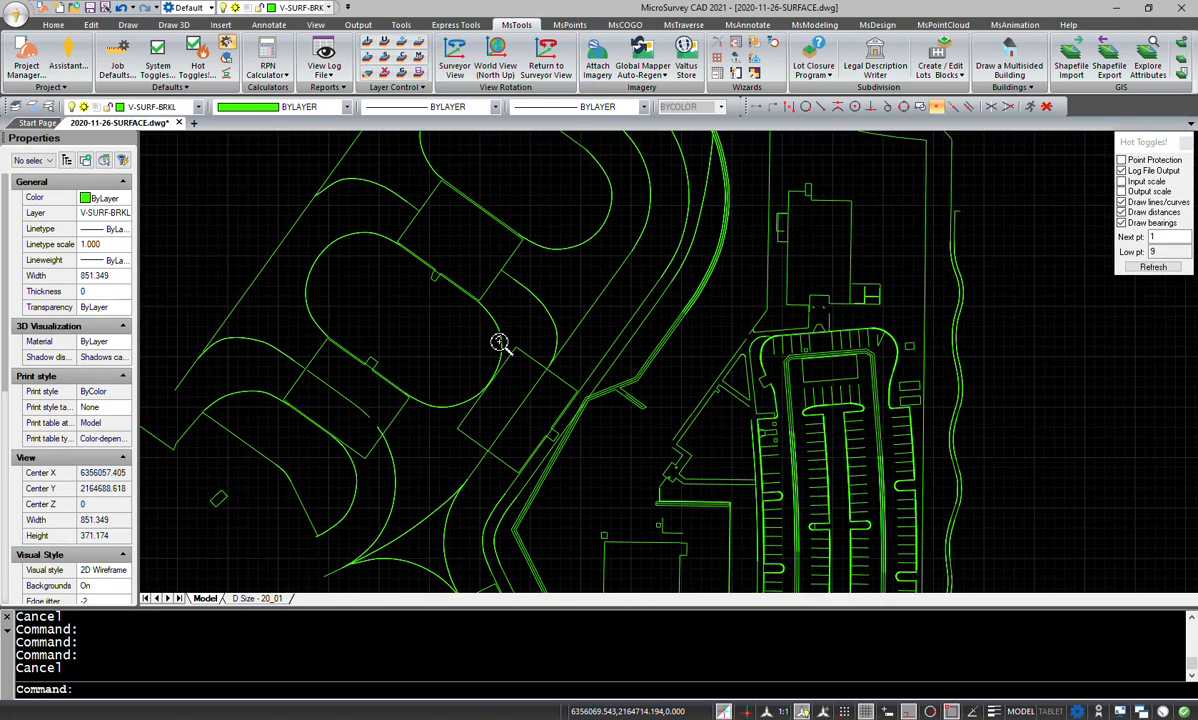
pyautogui.scroll(4, 437, 427)
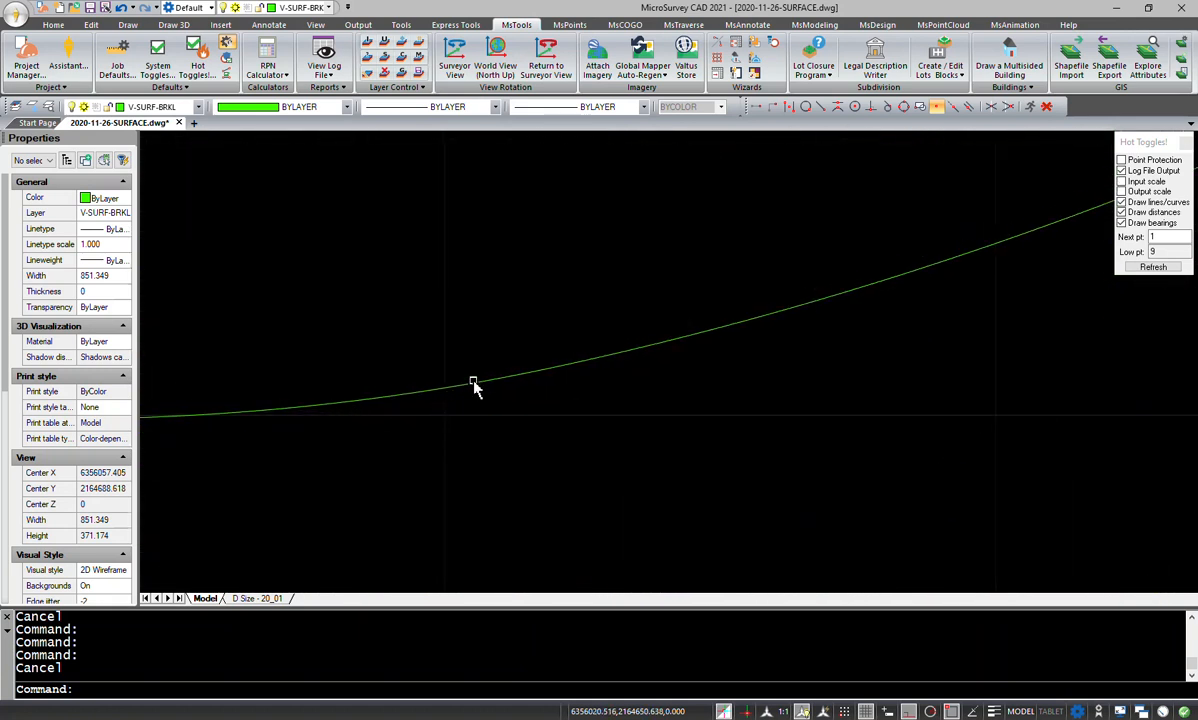
pyautogui.click(475, 386)
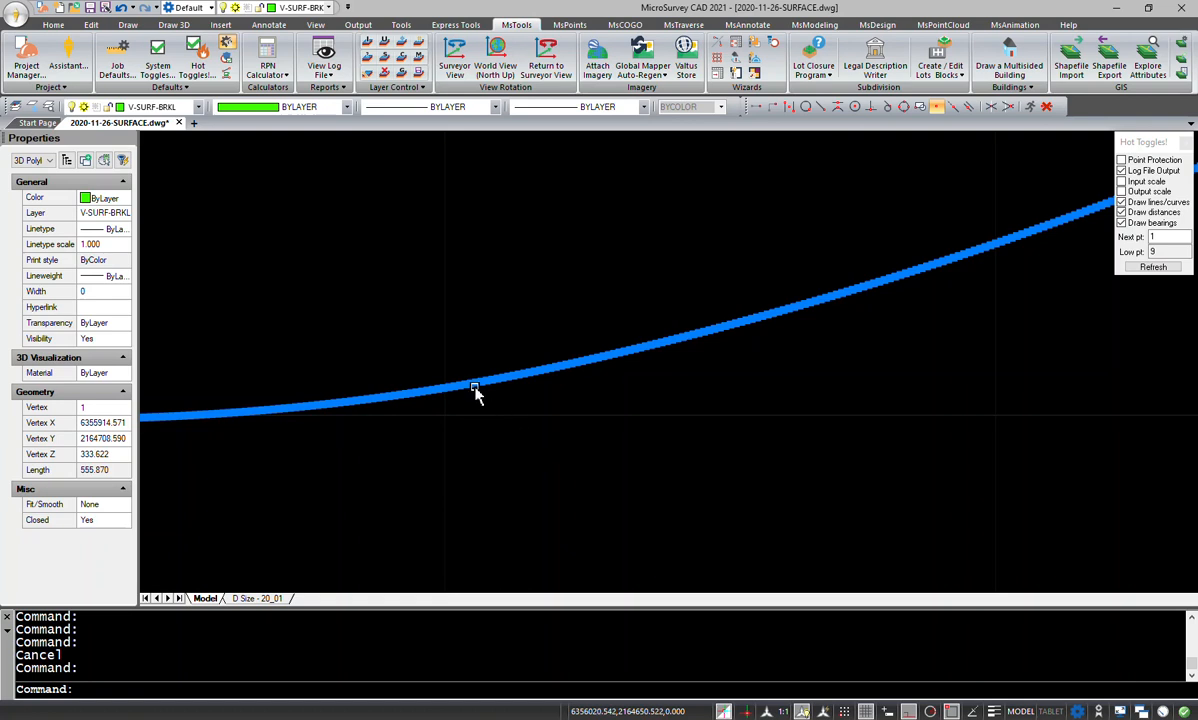
pyautogui.scroll(5, 478, 391)
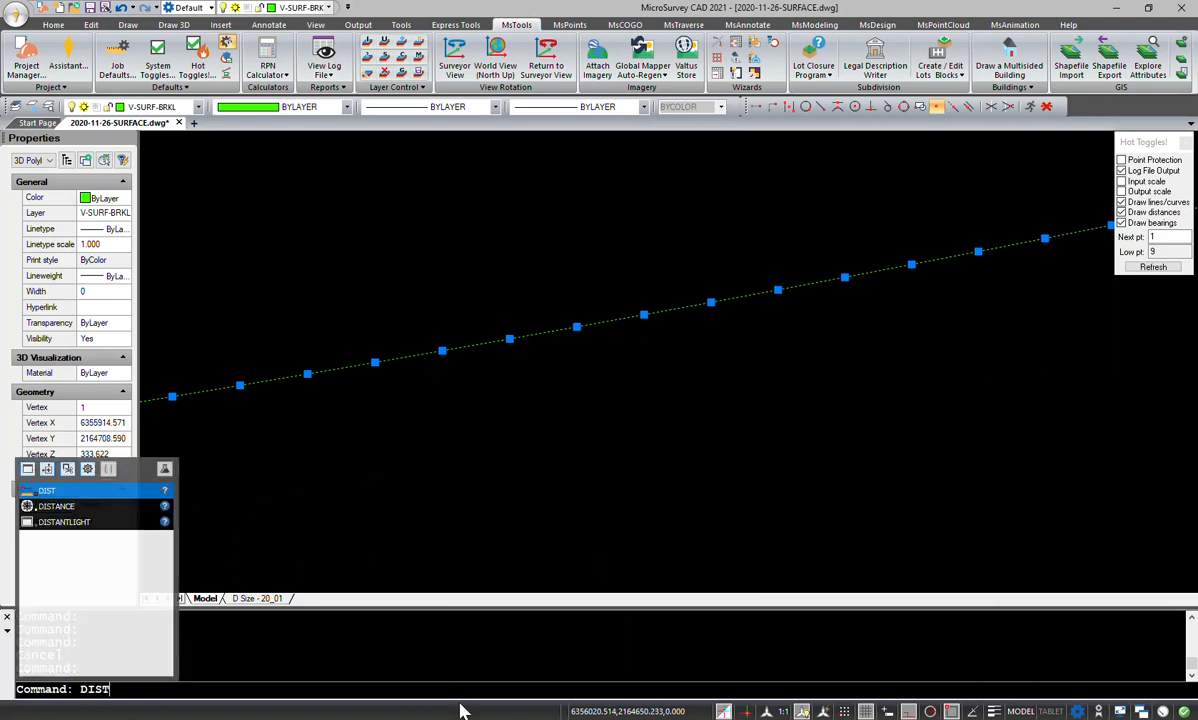
# Step: Measure the spacing between adjacent vertices on the oval's curve with DIST and check it against the polyline's grips
pyautogui.press('Return')
pyautogui.click(440, 395)
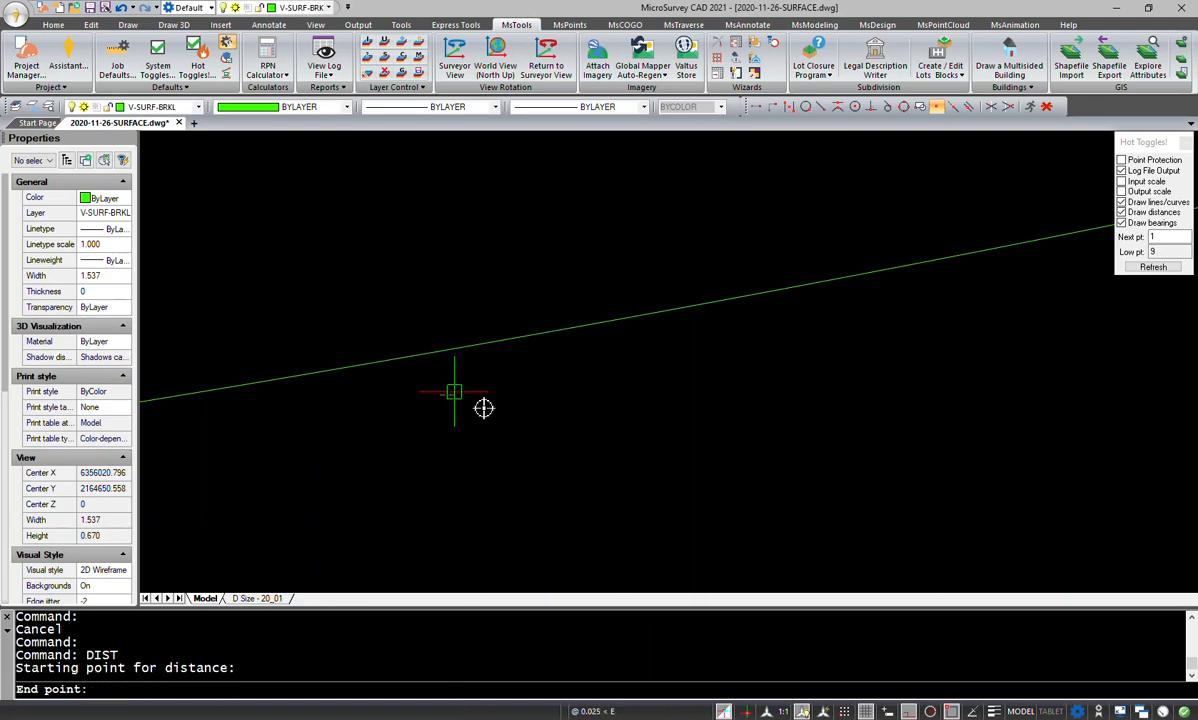
pyautogui.click(512, 388)
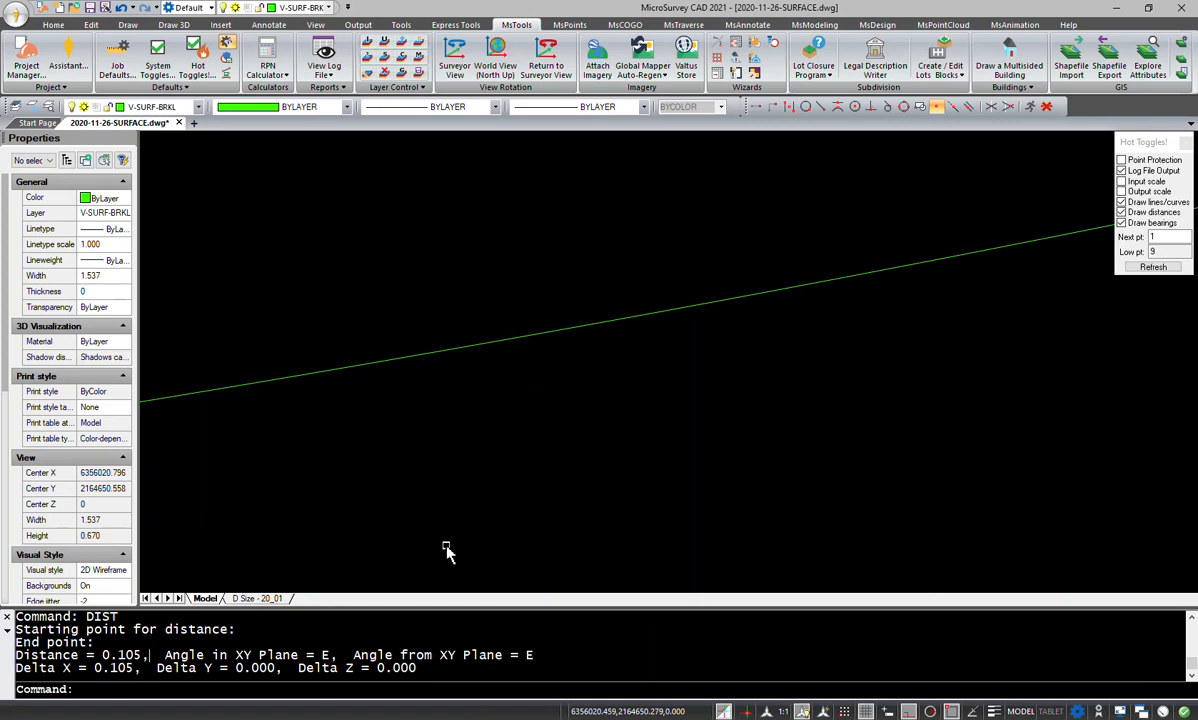
pyautogui.press('Escape')
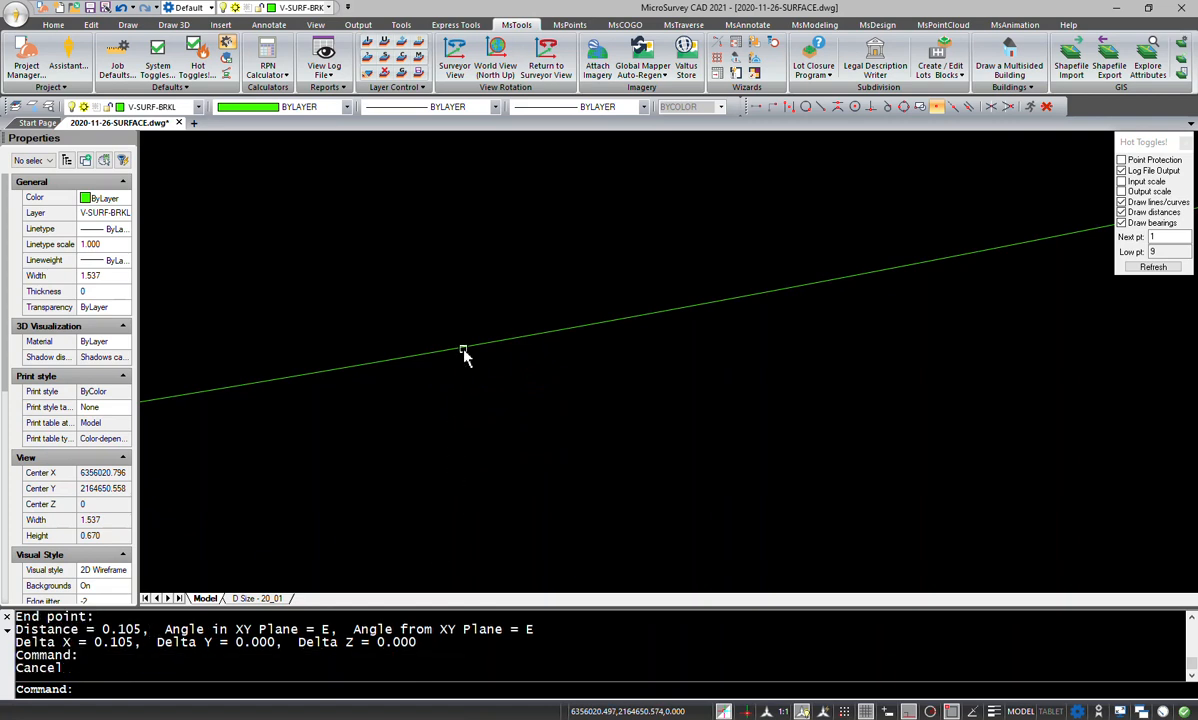
pyautogui.click(463, 344)
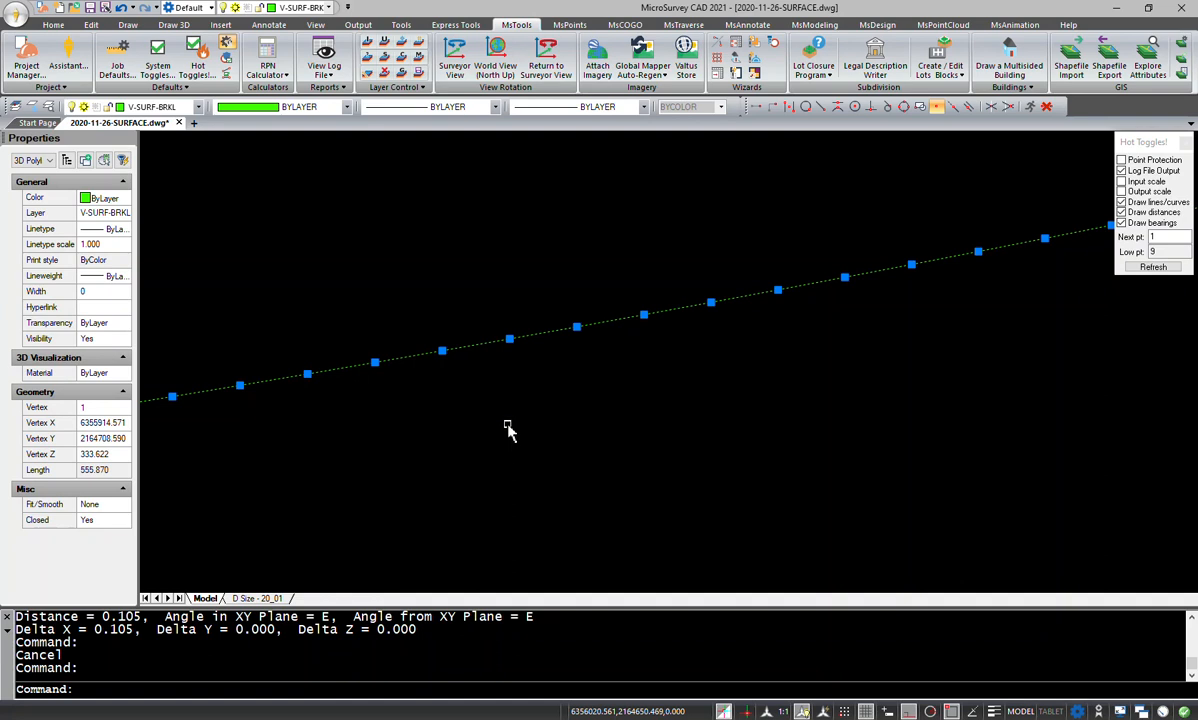
pyautogui.press('Escape')
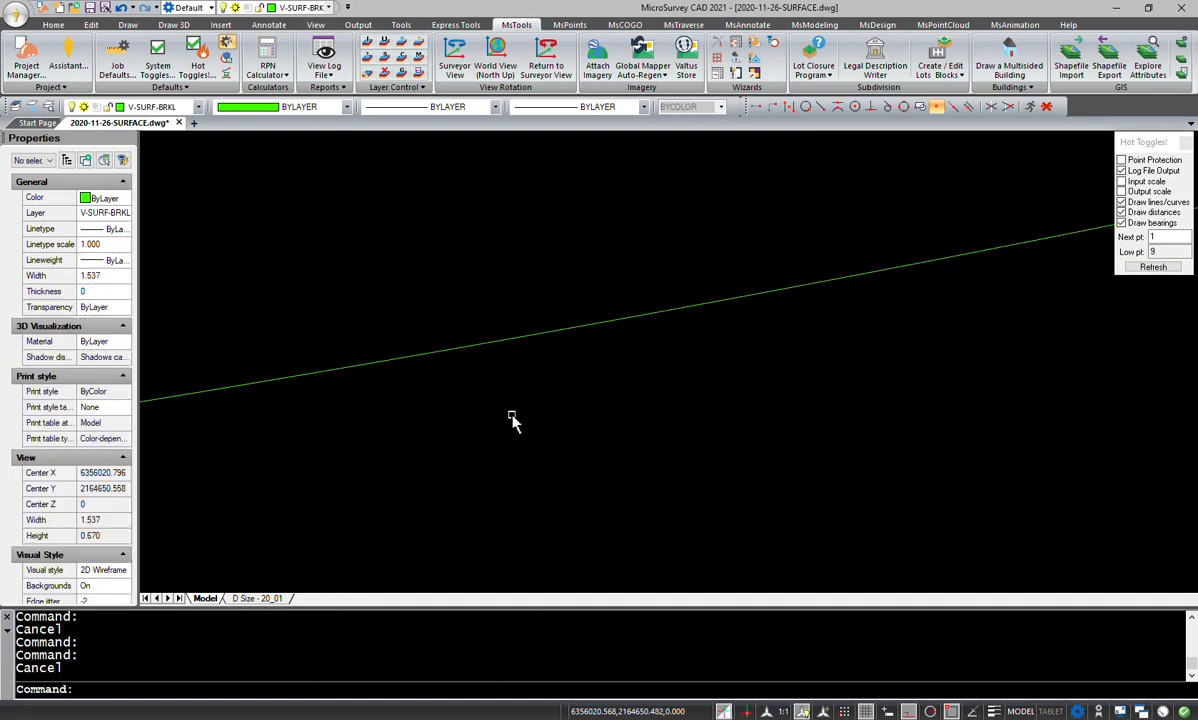
# Step: Turn Ortho off and measure the approximate gap between vertices along the oval's lower straight side with DIST
pyautogui.scroll(-2, 530, 392)
pyautogui.scroll(5, 545, 375)
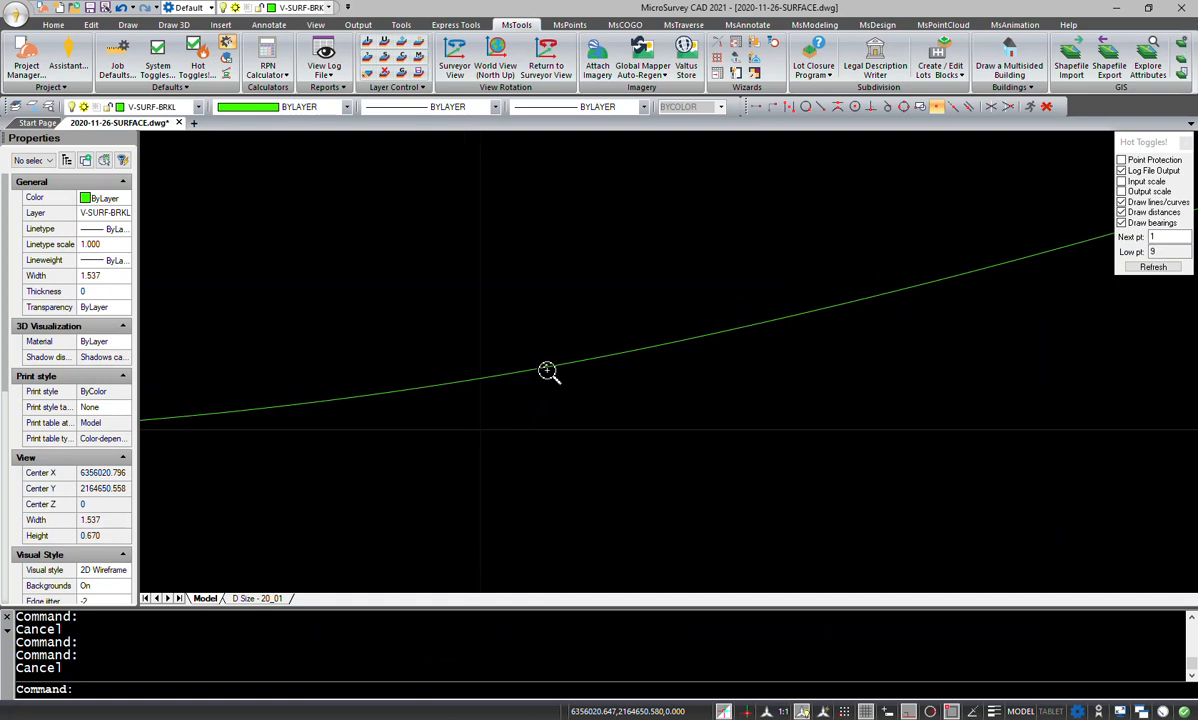
pyautogui.scroll(-4, 545, 375)
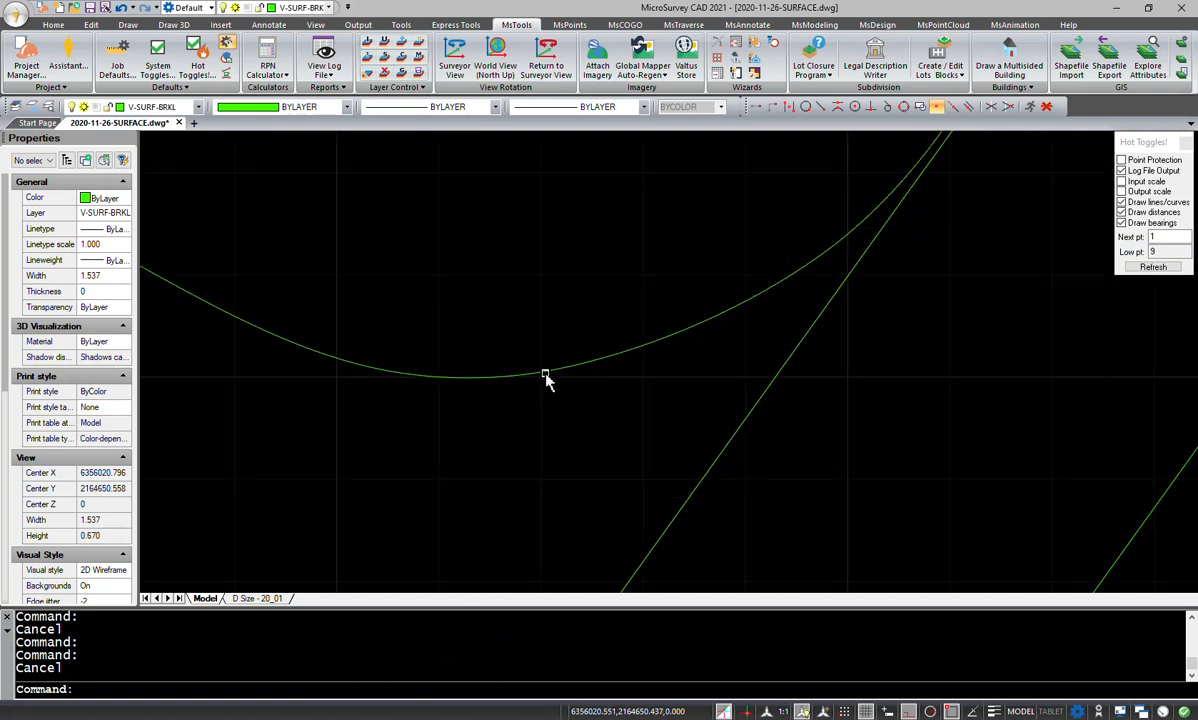
pyautogui.moveTo(321, 273); pyautogui.dragTo(479, 349, button='middle')
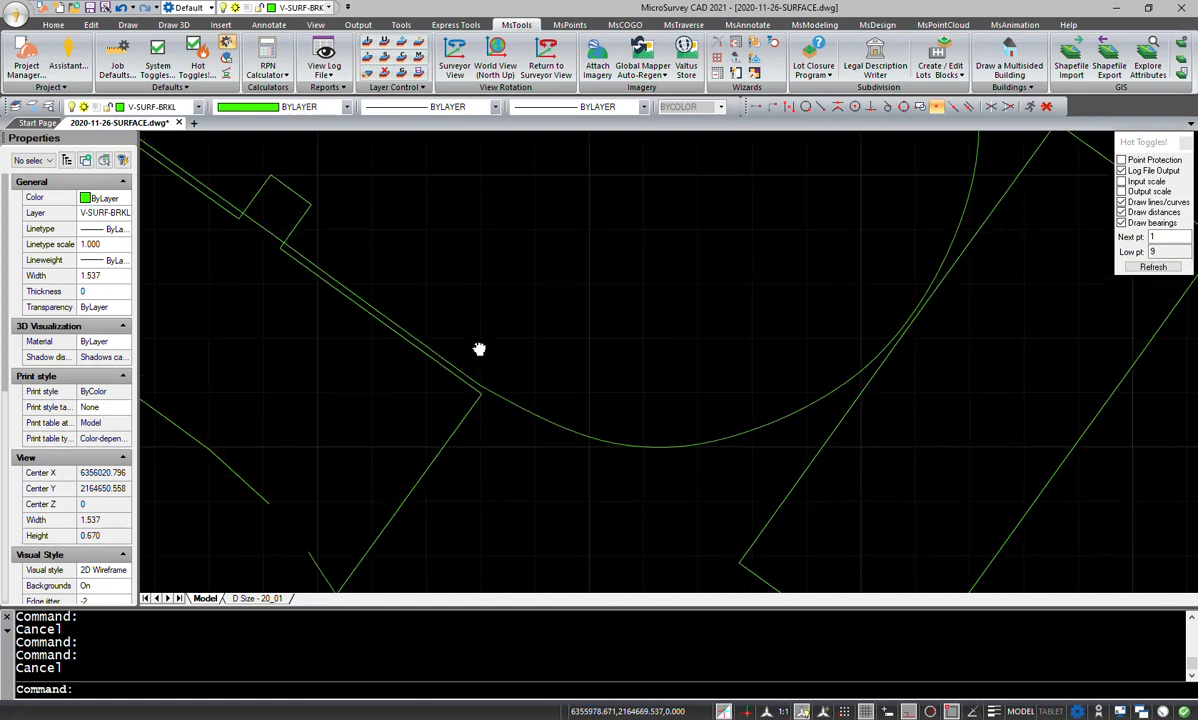
pyautogui.click(369, 308)
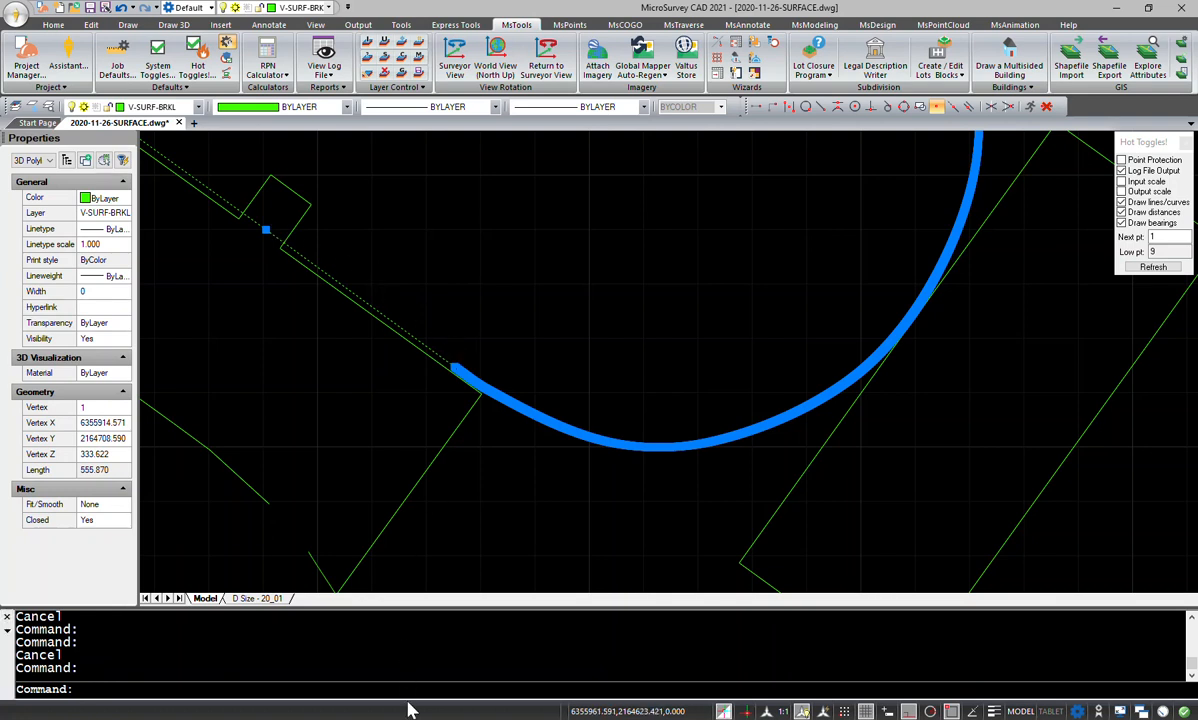
pyautogui.write('t')
pyautogui.press('Return')
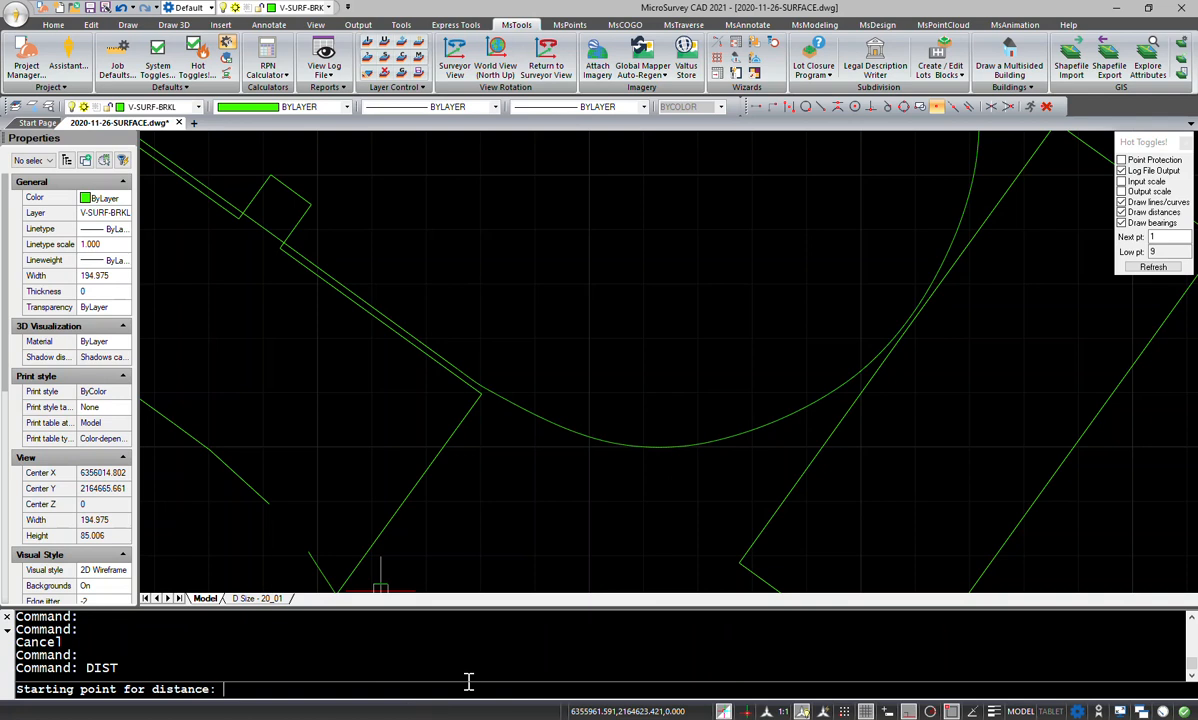
pyautogui.click(491, 343)
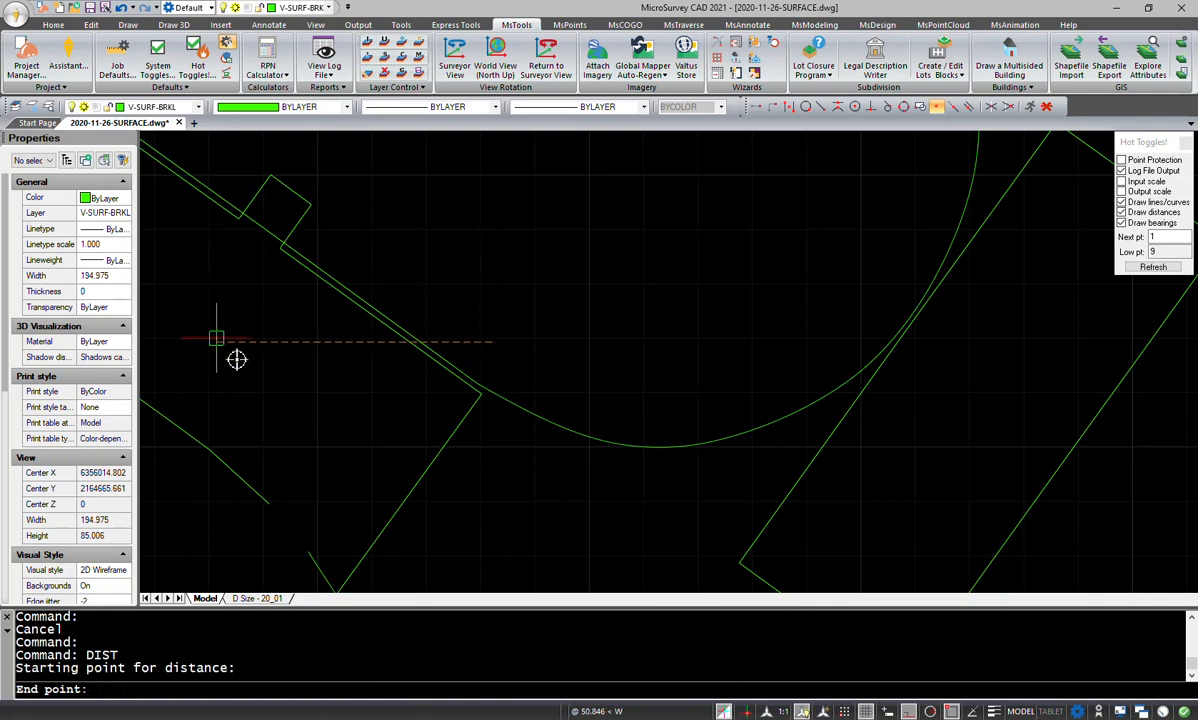
pyautogui.click(909, 711)
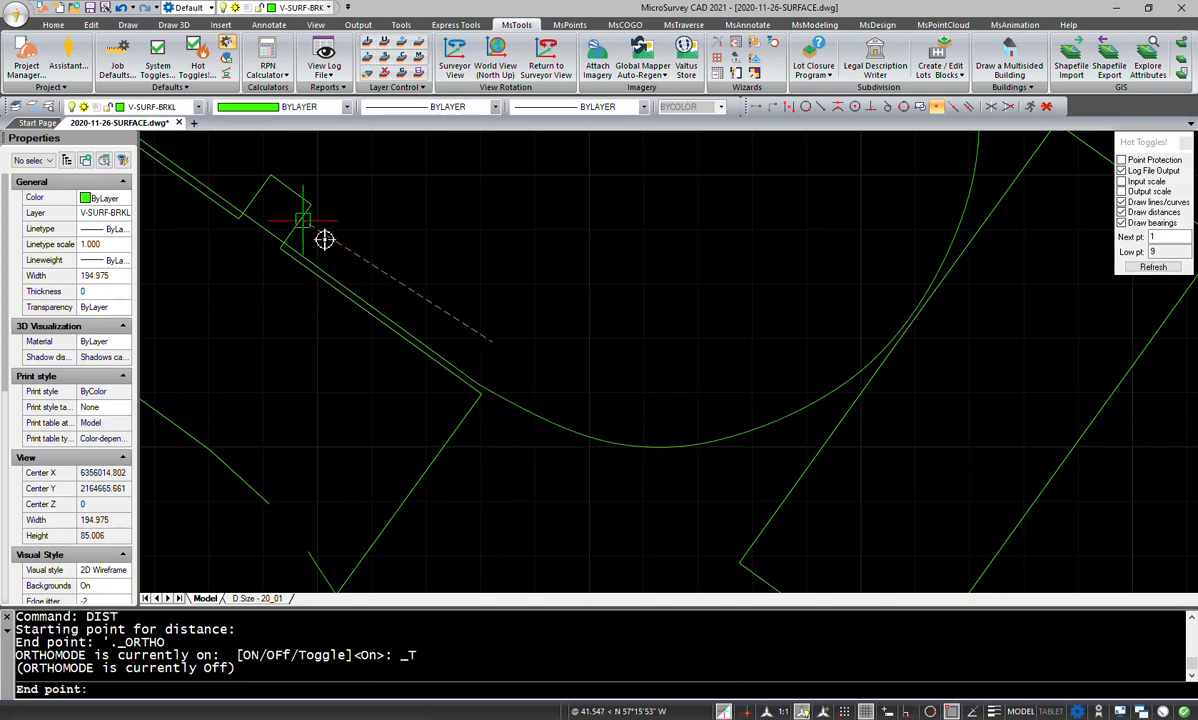
pyautogui.click(294, 222)
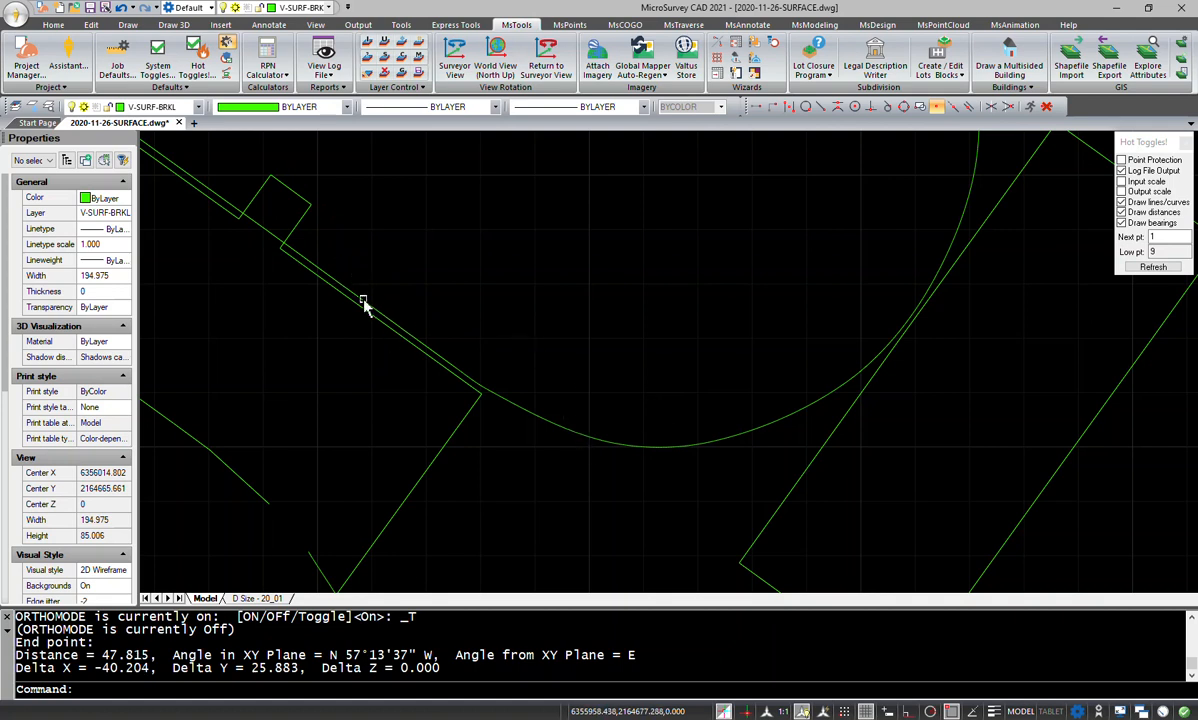
pyautogui.moveTo(364, 302); pyautogui.dragTo(420, 352, button='middle')
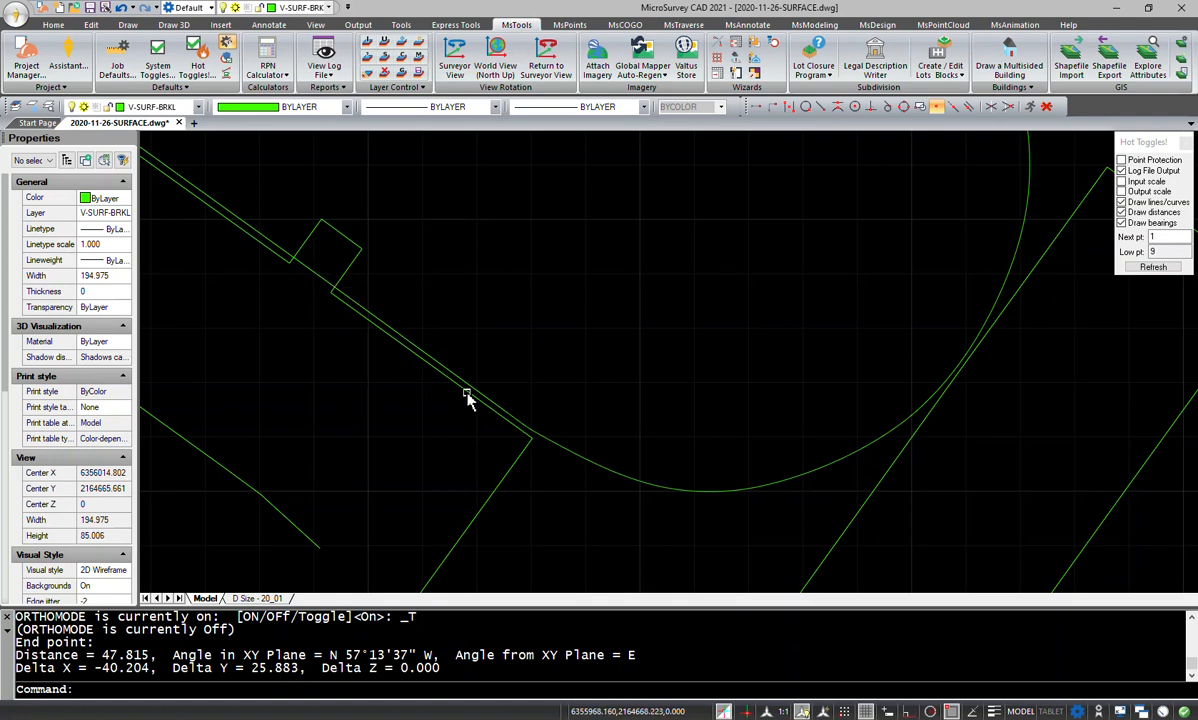
pyautogui.scroll(-4, 430, 425)
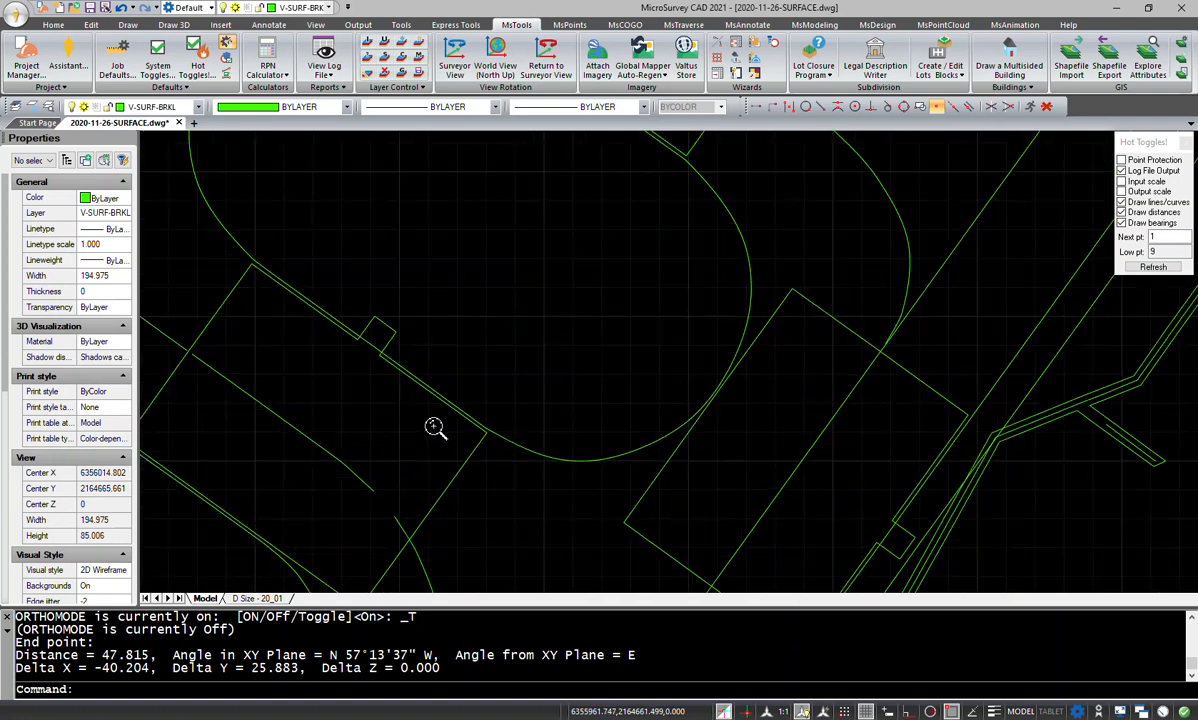
pyautogui.scroll(-1, 433, 423)
pyautogui.moveTo(520, 456); pyautogui.dragTo(454, 400, button='middle')
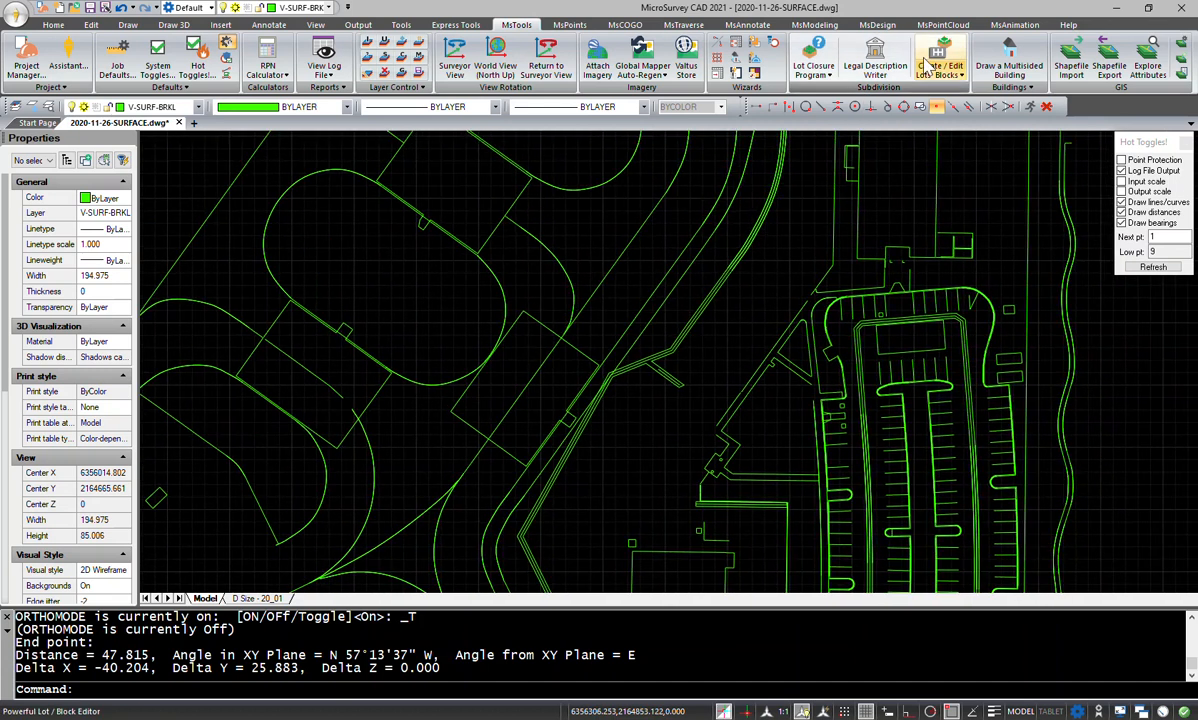
# Step: Configure surface extraction to densify with a manual step size of 25 instead of the automatic one
pyautogui.click(820, 26)
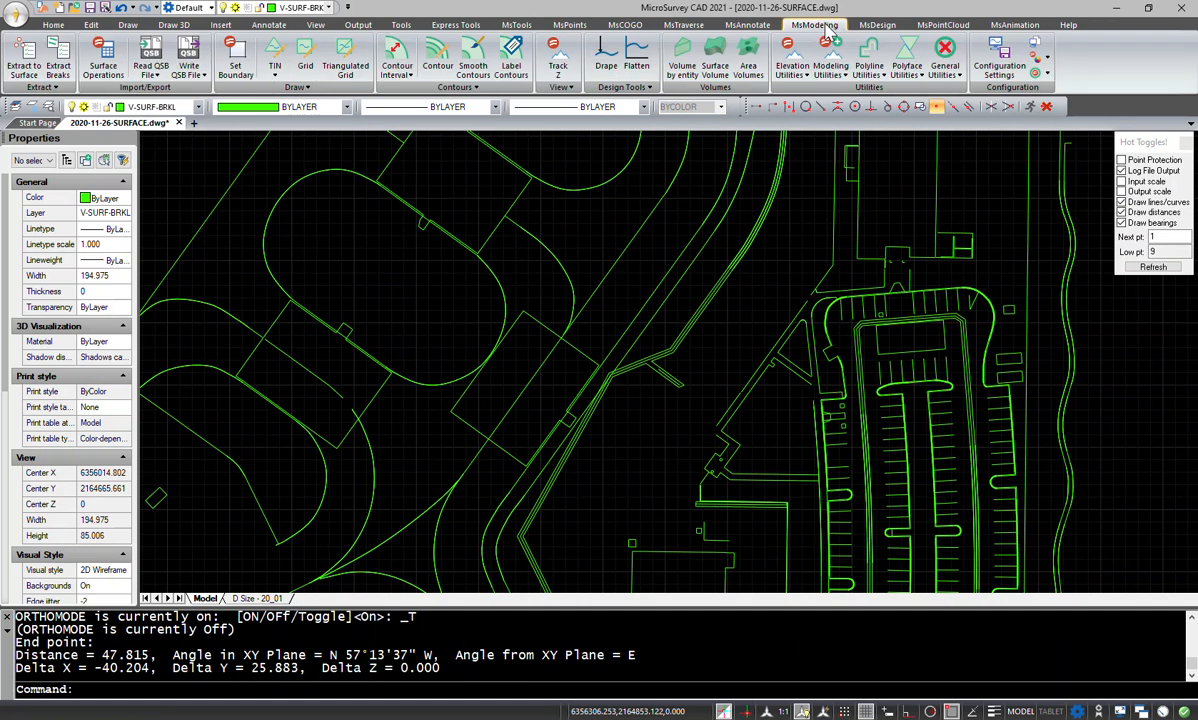
pyautogui.click(999, 58)
pyautogui.click(559, 365)
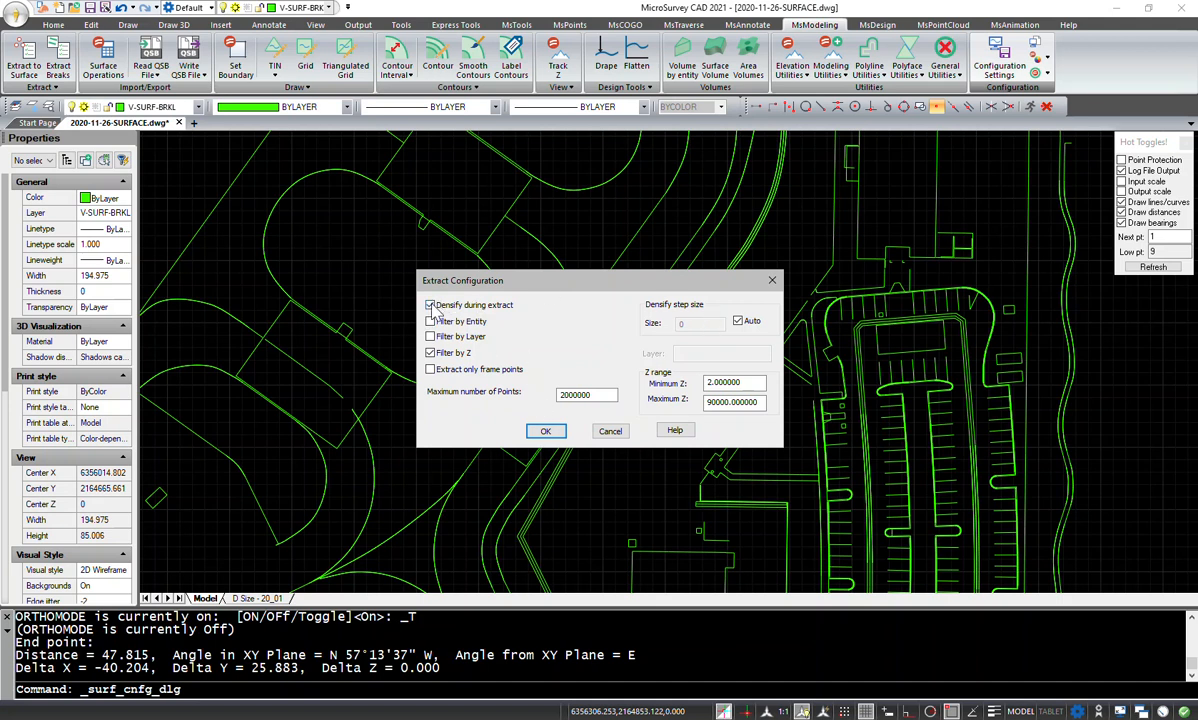
pyautogui.click(738, 321)
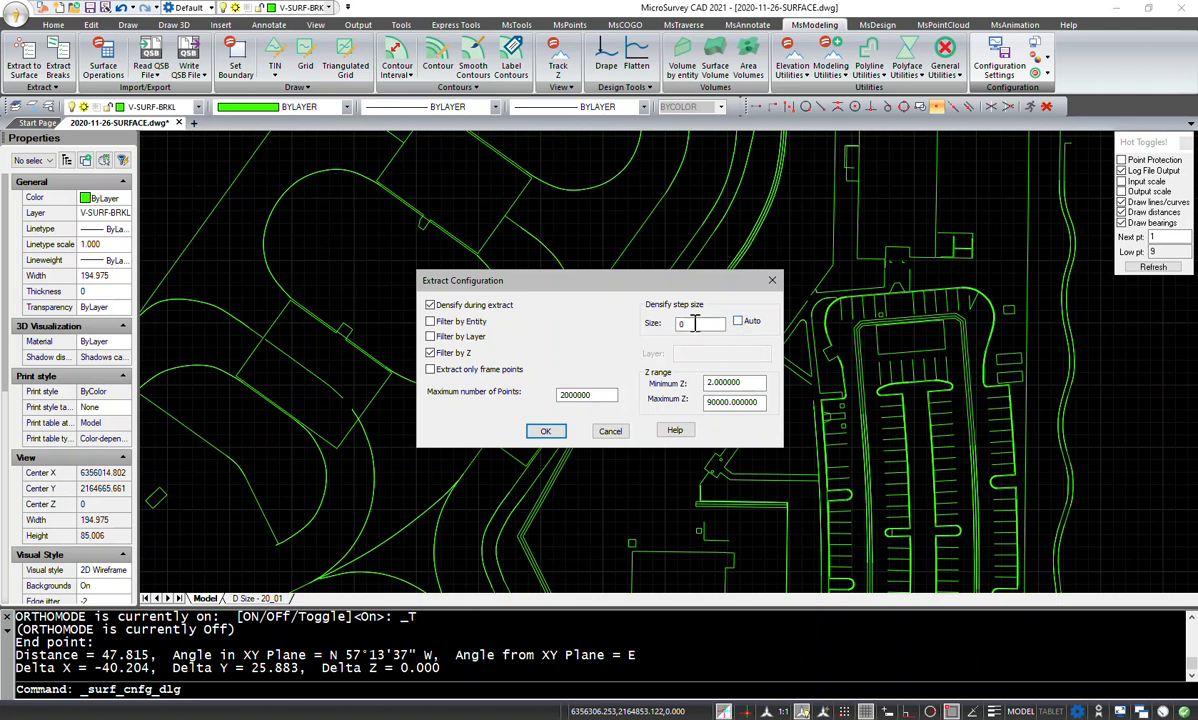
pyautogui.doubleClick(710, 322)
pyautogui.click(546, 431)
pyautogui.click(600, 427)
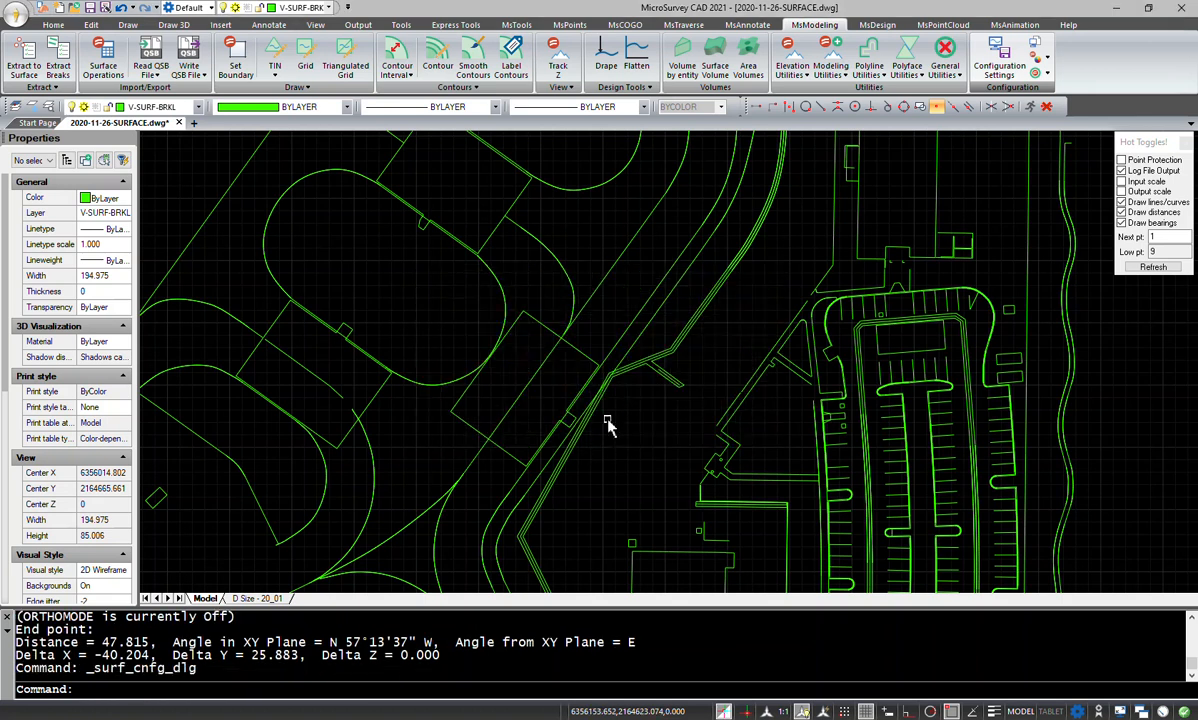
# Step: Extract all visible breaklines to the GROUND surface, keeping it current without clearing it, and check the reported point total
pyautogui.scroll(-2, 650, 340)
pyautogui.scroll(-1, 643, 347)
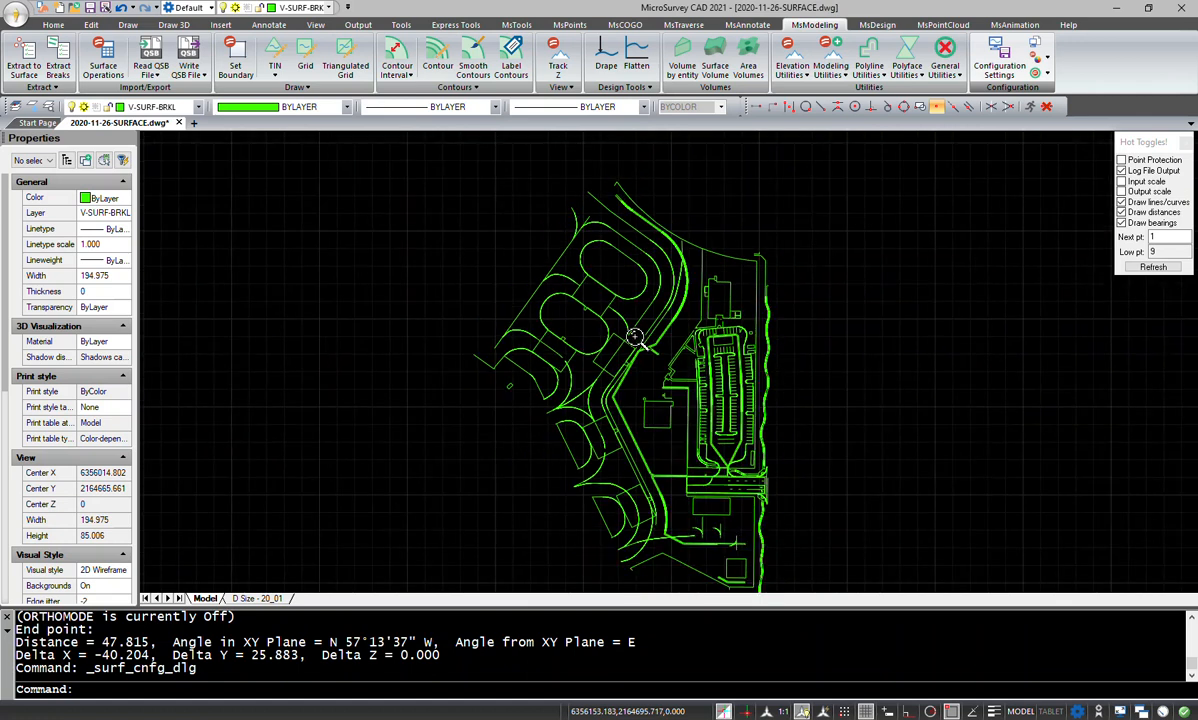
pyautogui.scroll(-2, 612, 388)
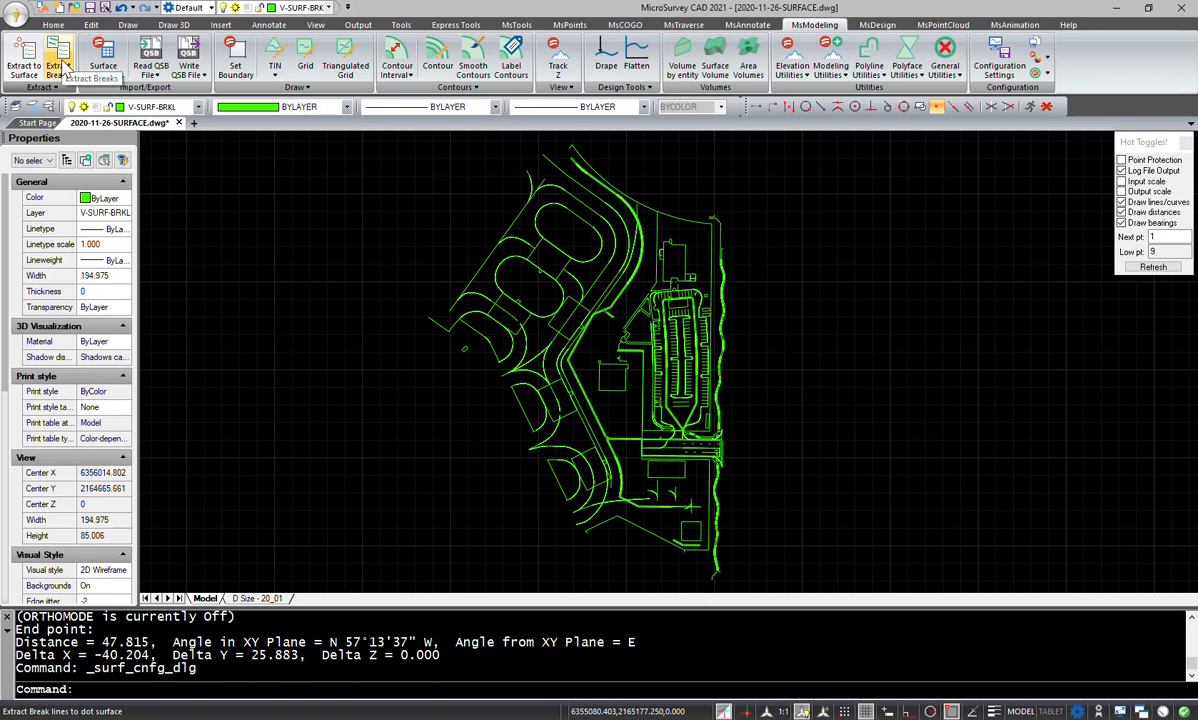
pyautogui.click(23, 58)
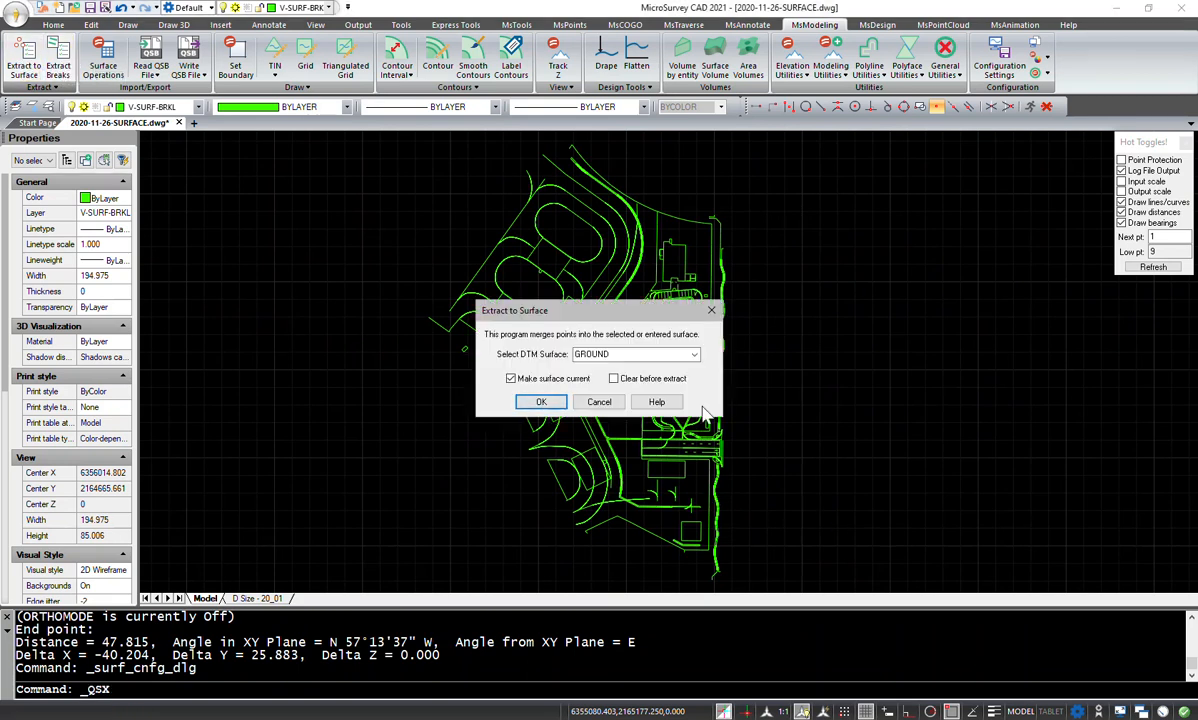
pyautogui.click(541, 402)
pyautogui.scroll(-2, 690, 456)
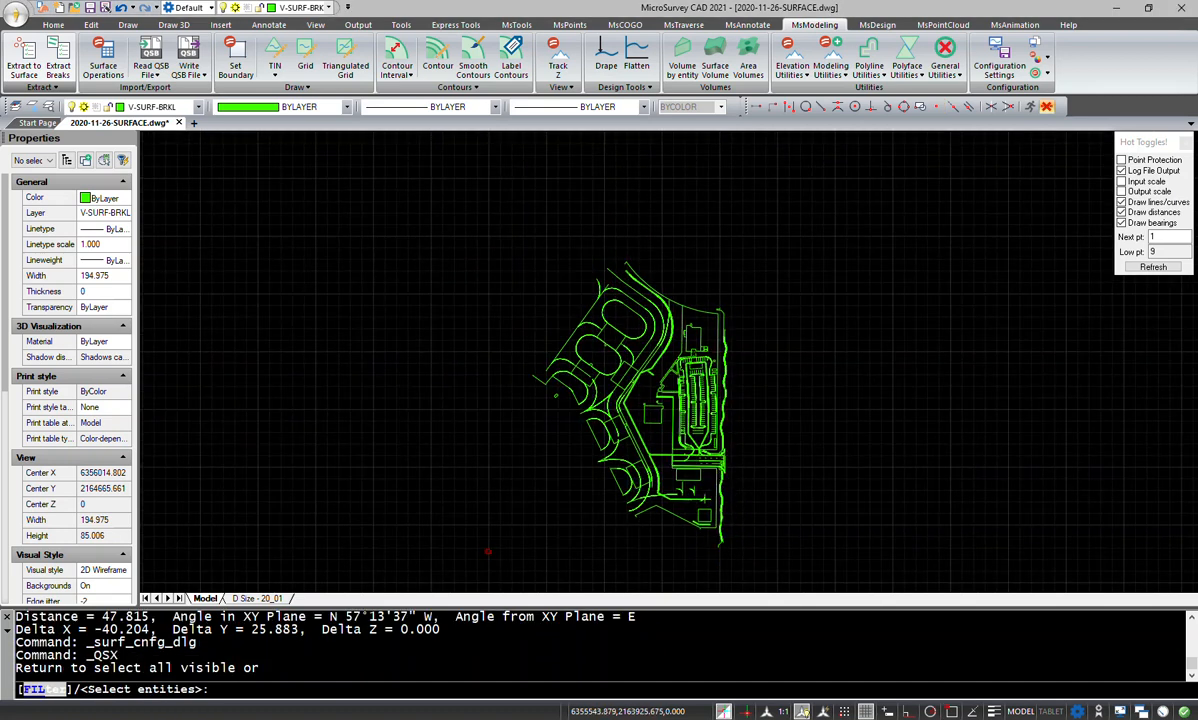
pyautogui.click(472, 533)
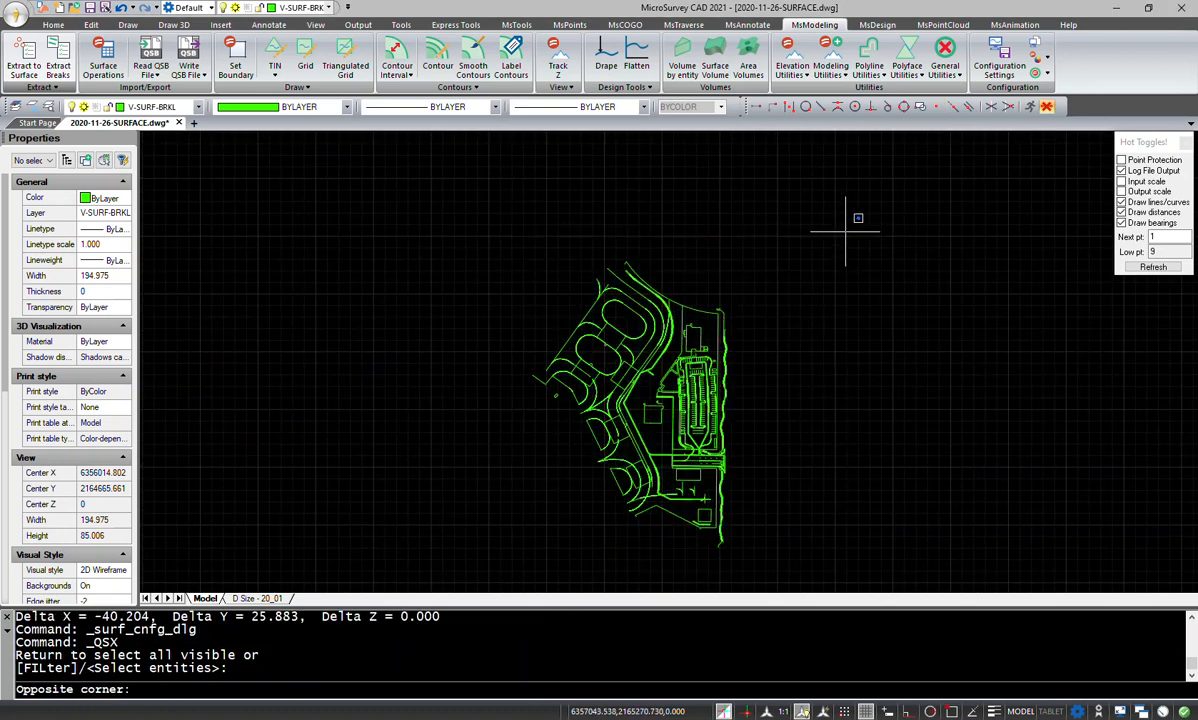
pyautogui.click(845, 232)
pyautogui.press('Return')
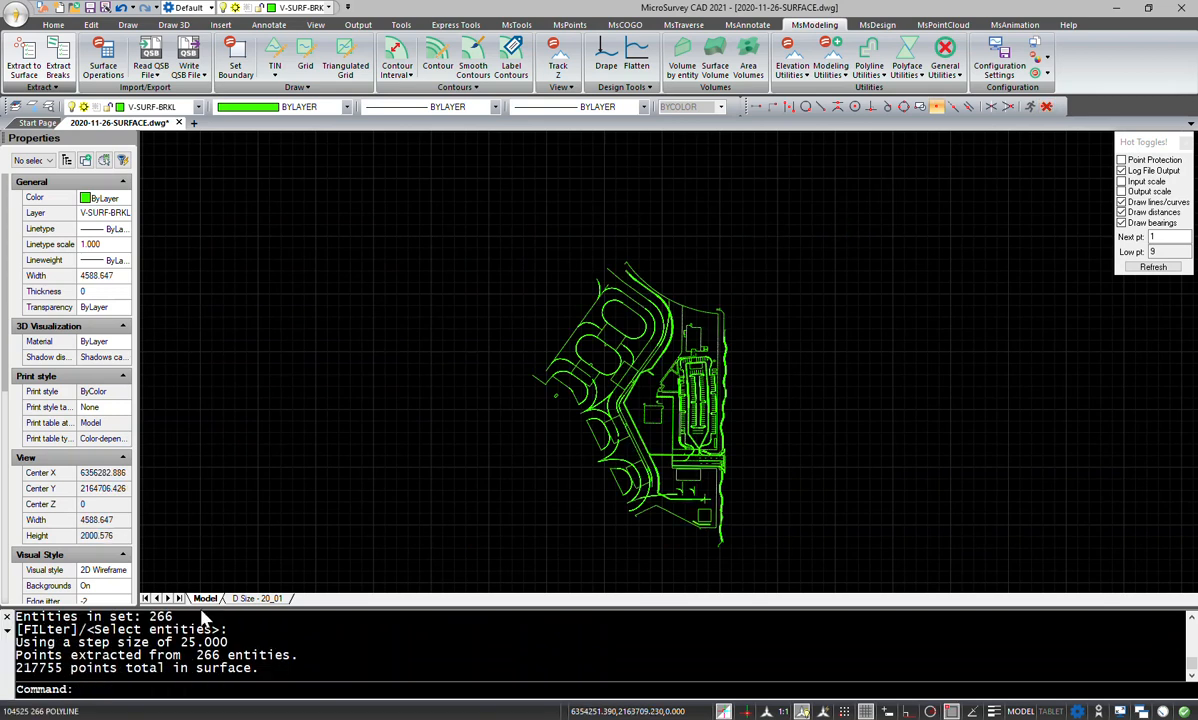
pyautogui.moveTo(42, 664); pyautogui.dragTo(15, 667)
pyautogui.click(325, 527)
pyautogui.click(385, 526)
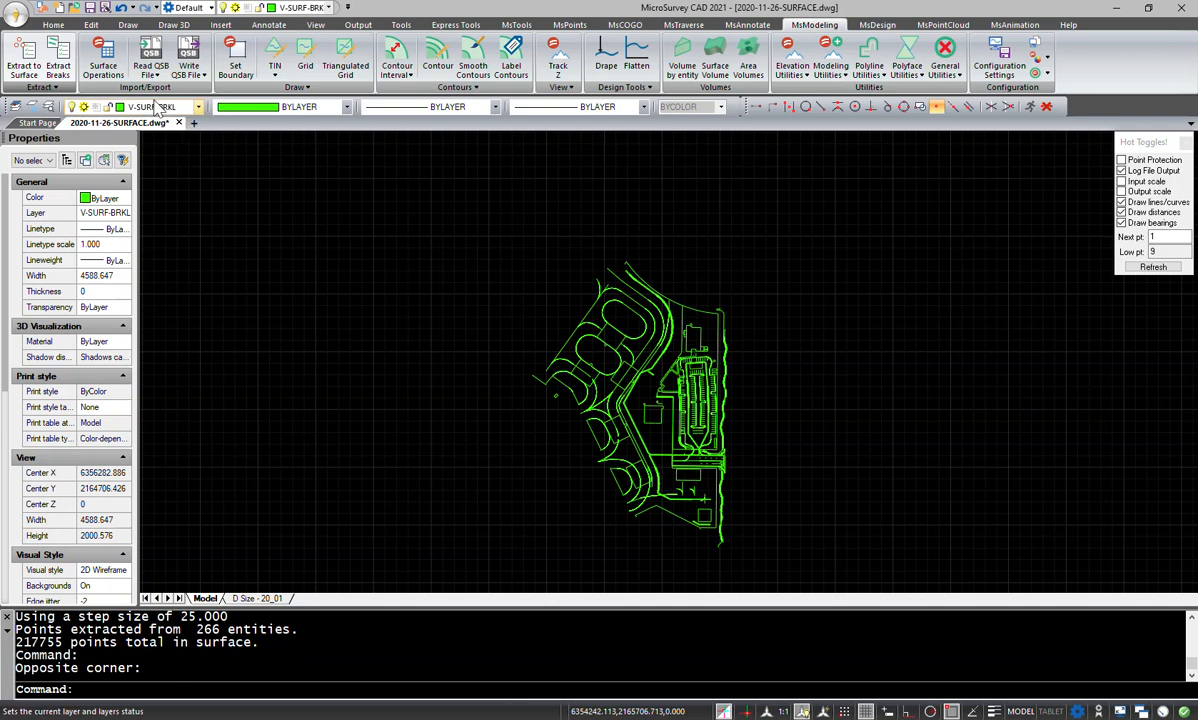
# Step: Write the GROUND surface to a QSB file named demo in Downloads and close Surface Management
pyautogui.click(103, 64)
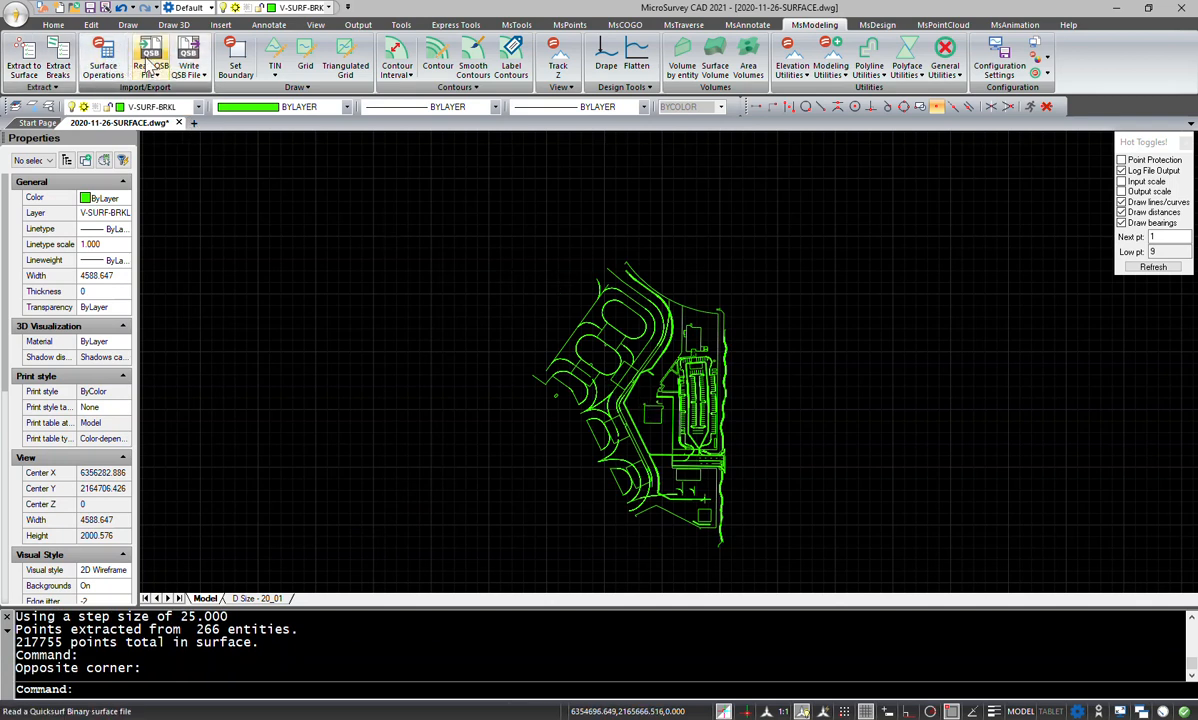
pyautogui.click(103, 60)
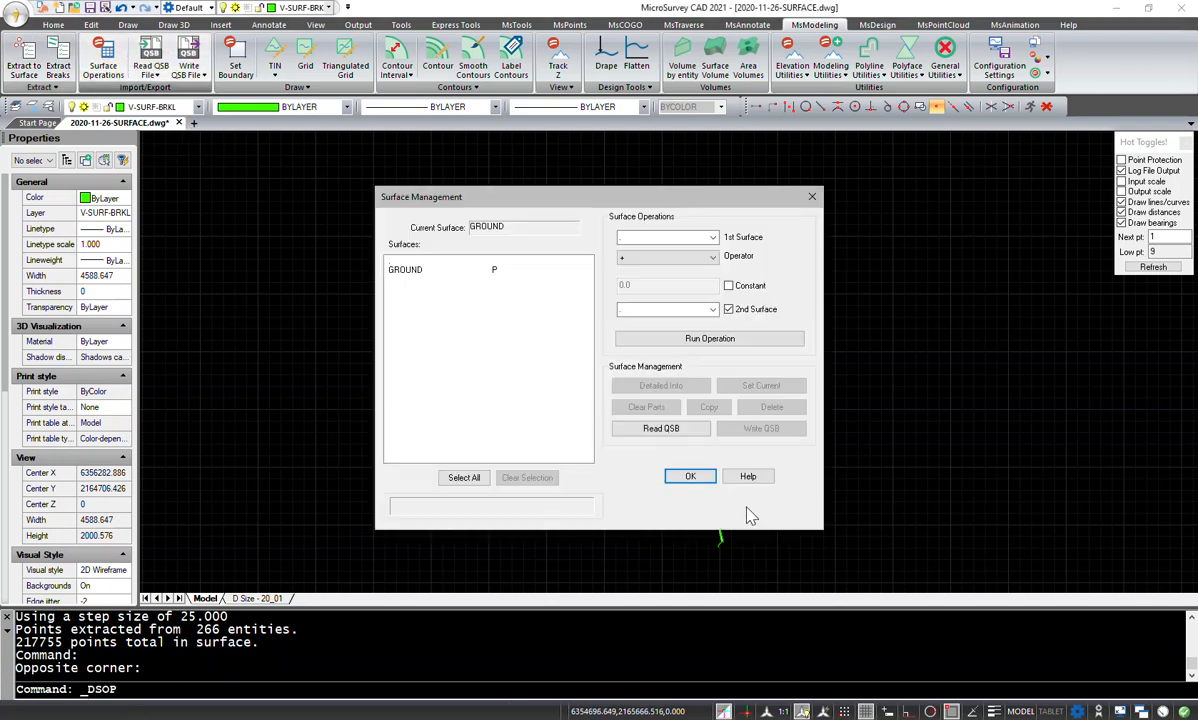
pyautogui.click(445, 279)
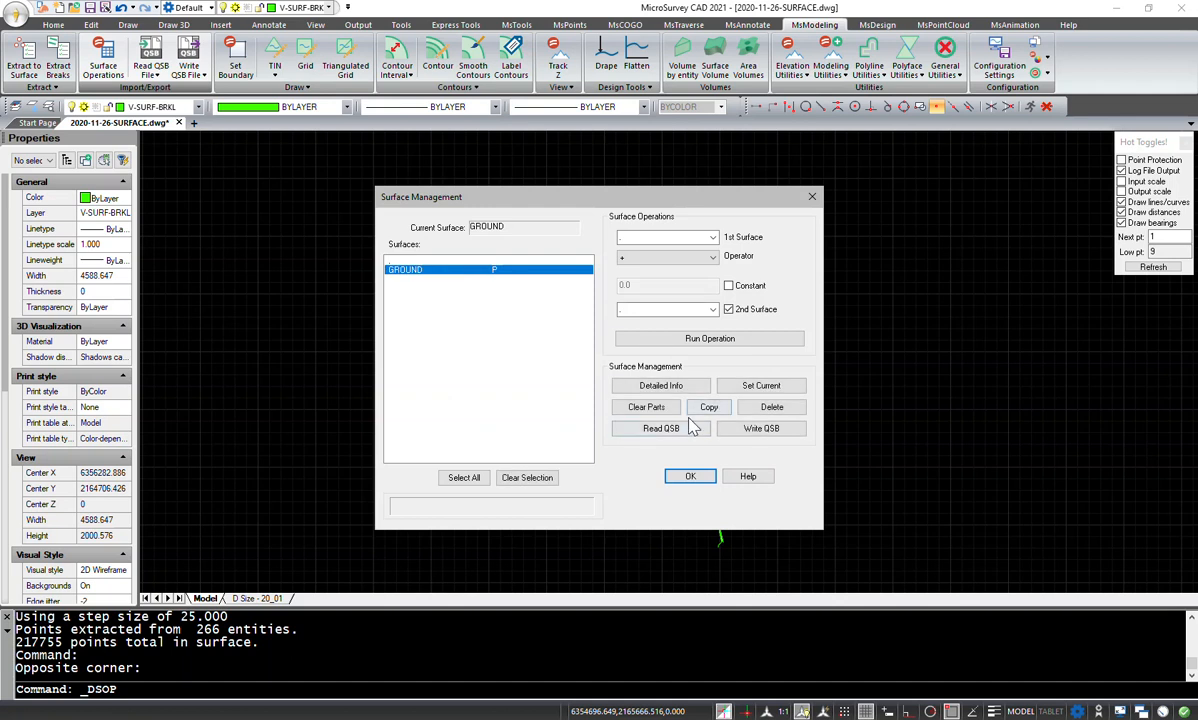
pyautogui.click(748, 428)
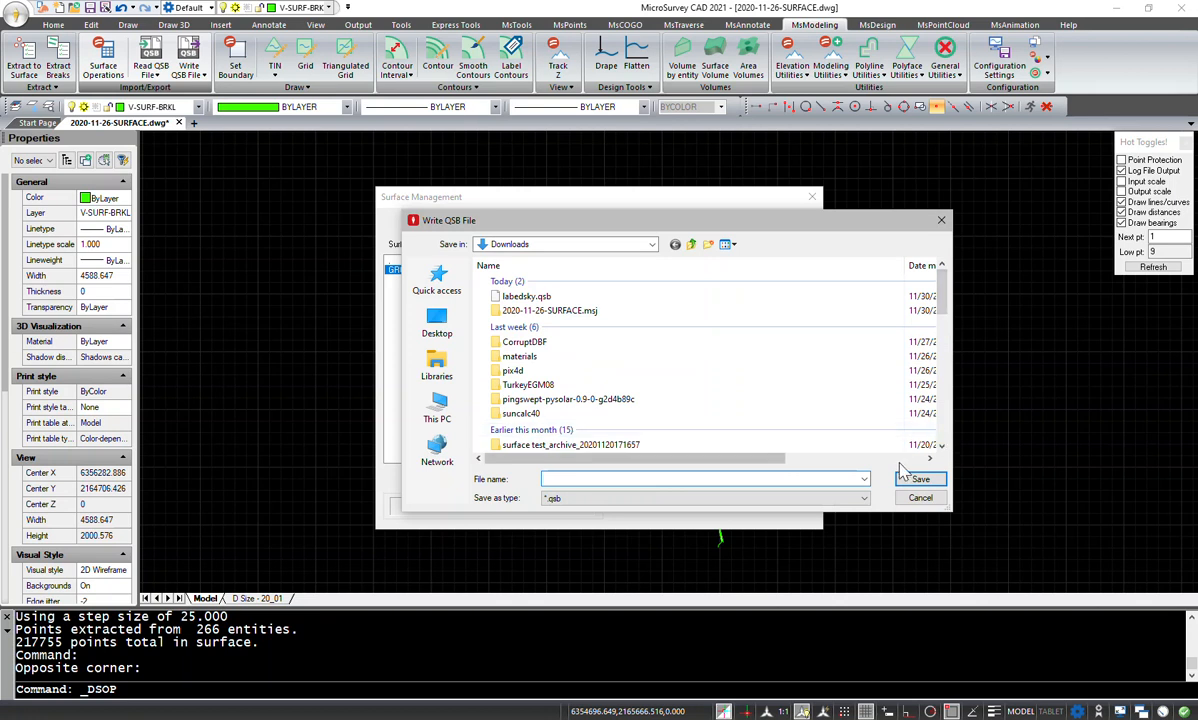
pyautogui.write('demo')
pyautogui.click(903, 476)
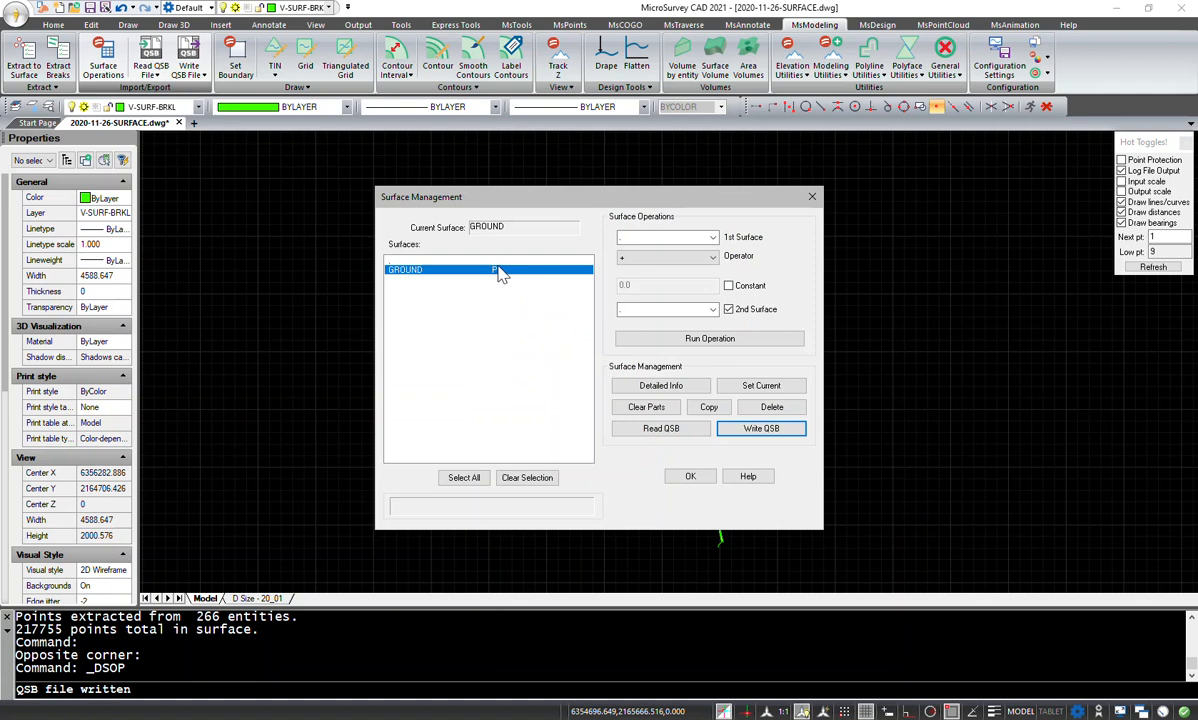
pyautogui.click(688, 477)
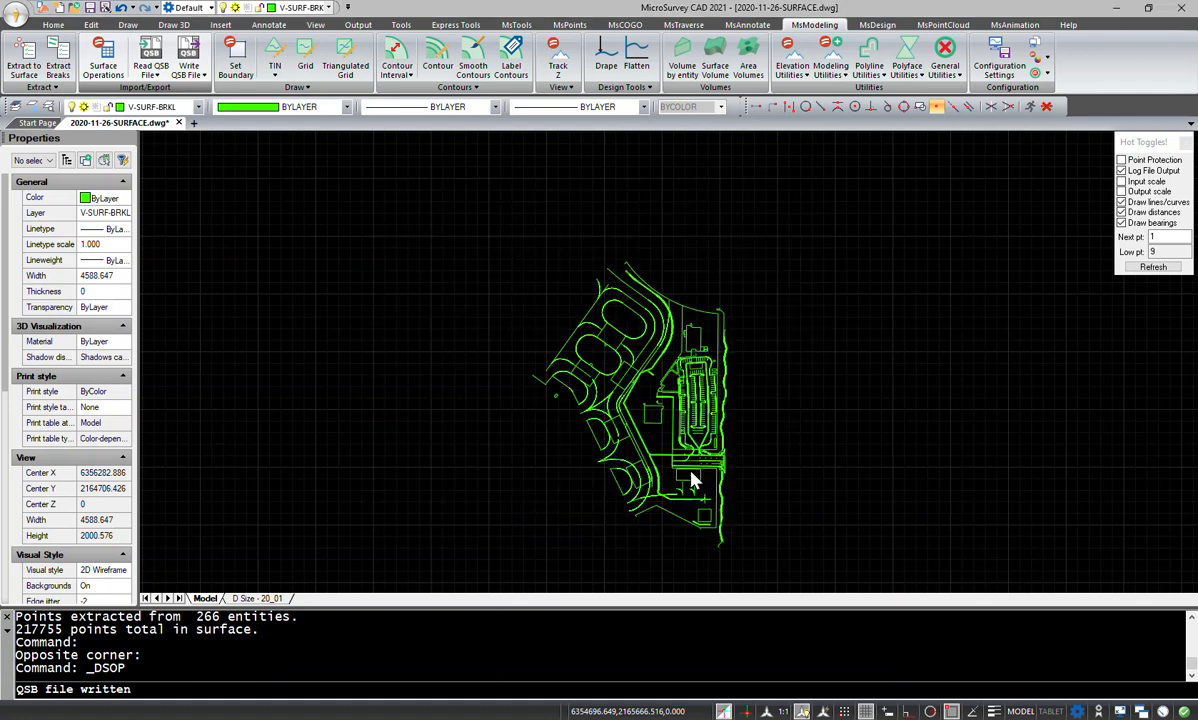